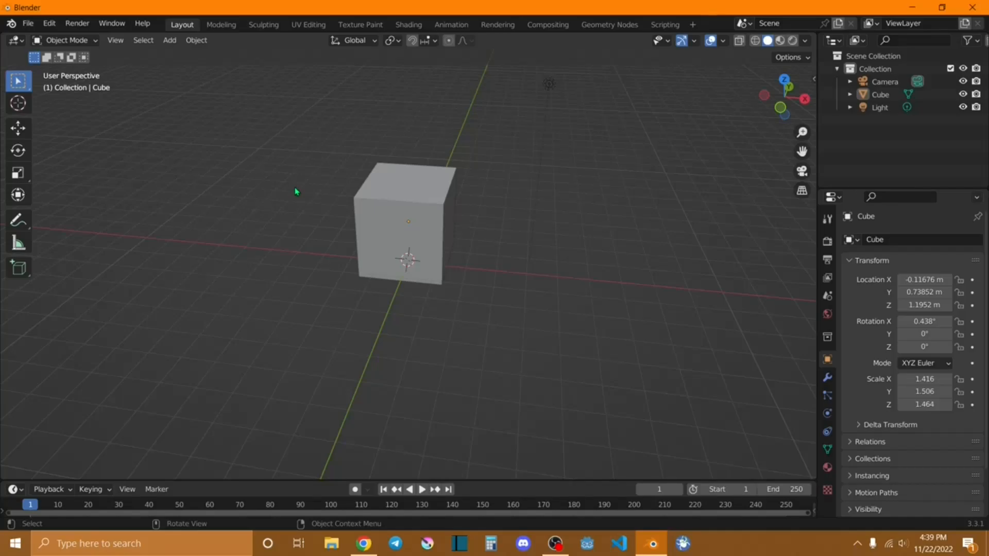
- Examine the cube in the scene from several distances and angles
{"action": "scroll", "coordinate": [295, 191], "scroll_direction": "up", "scroll_amount": 5}
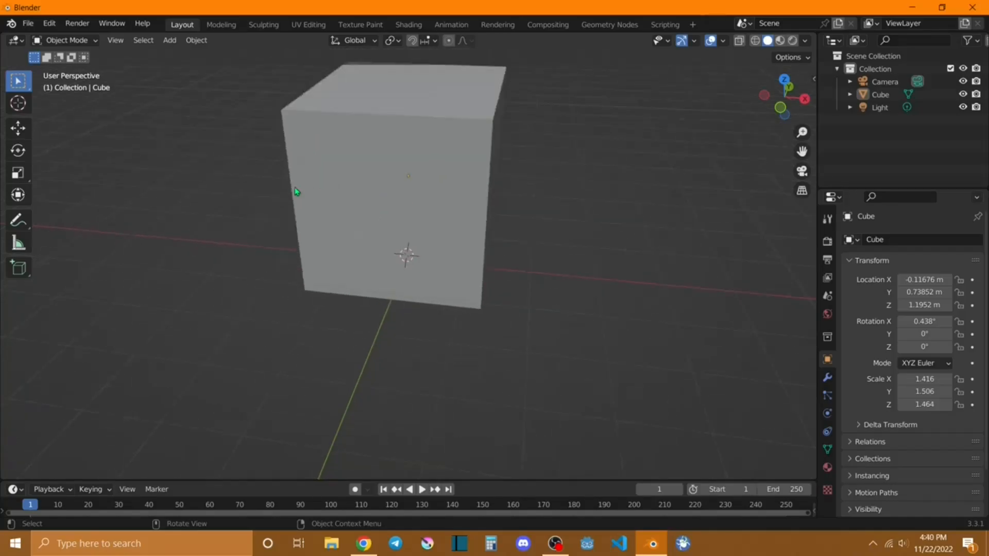
{"action": "scroll", "coordinate": [295, 191], "scroll_direction": "down", "scroll_amount": 4}
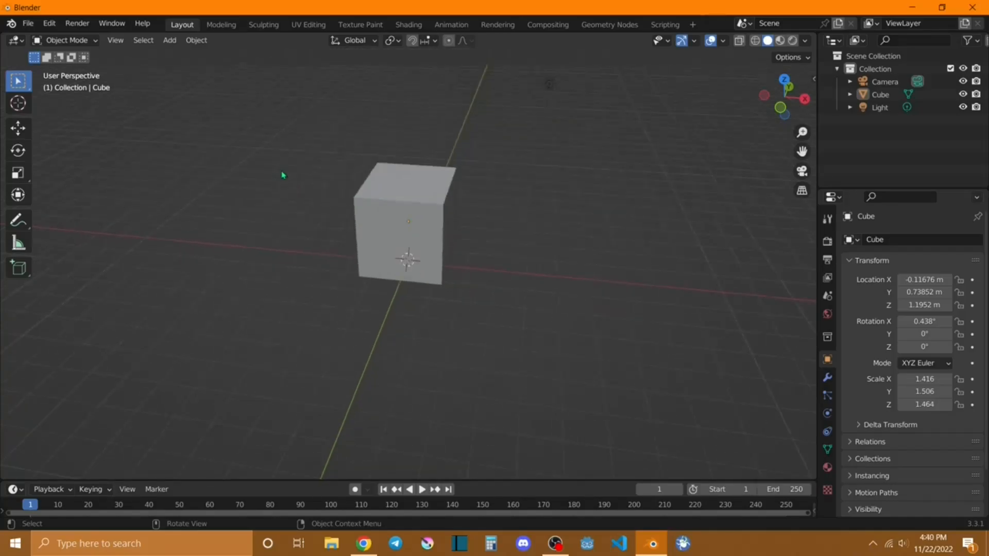
{"action": "middle_click_drag", "start_coordinate": [271, 170], "coordinate": [291, 176]}
{"action": "middle_click_drag", "start_coordinate": [296, 255], "coordinate": [278, 268]}
{"action": "scroll", "coordinate": [283, 238], "scroll_direction": "down", "scroll_amount": 1}
{"action": "scroll", "coordinate": [282, 238], "scroll_direction": "up", "scroll_amount": 3}
{"action": "scroll", "coordinate": [282, 238], "scroll_direction": "down", "scroll_amount": 1}
{"action": "scroll", "coordinate": [284, 236], "scroll_direction": "up", "scroll_amount": 2}
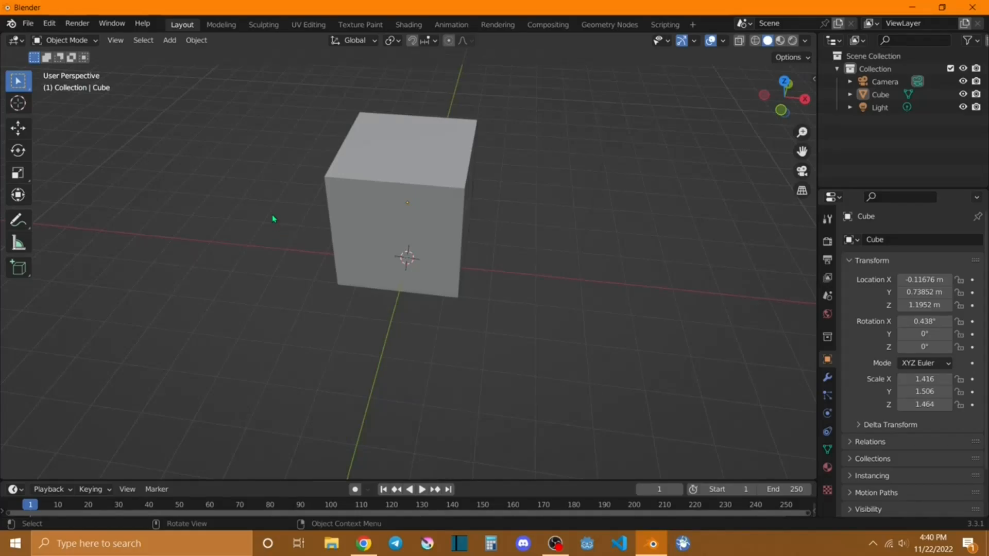
{"action": "scroll", "coordinate": [274, 216], "scroll_direction": "down", "scroll_amount": 1}
{"action": "mouse_move", "coordinate": [274, 216]}
{"action": "middle_mouse_down"}
{"action": "mouse_move", "coordinate": [376, 244]}
{"action": "mouse_move", "coordinate": [545, 150]}
{"action": "mouse_move", "coordinate": [354, 238]}
{"action": "mouse_move", "coordinate": [303, 242]}
{"action": "mouse_move", "coordinate": [279, 213]}
{"action": "middle_mouse_up"}
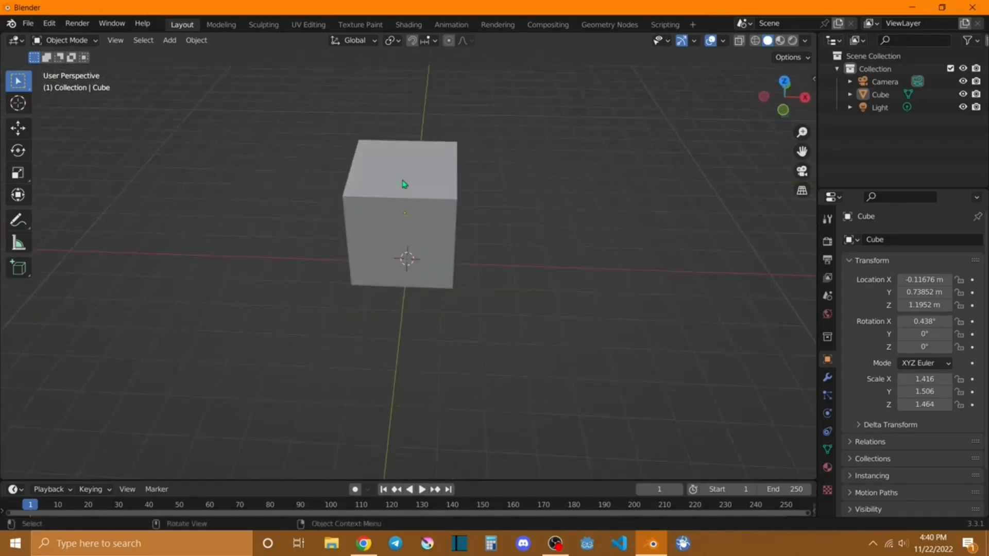
{"action": "scroll", "coordinate": [467, 176], "scroll_direction": "down", "scroll_amount": 1}
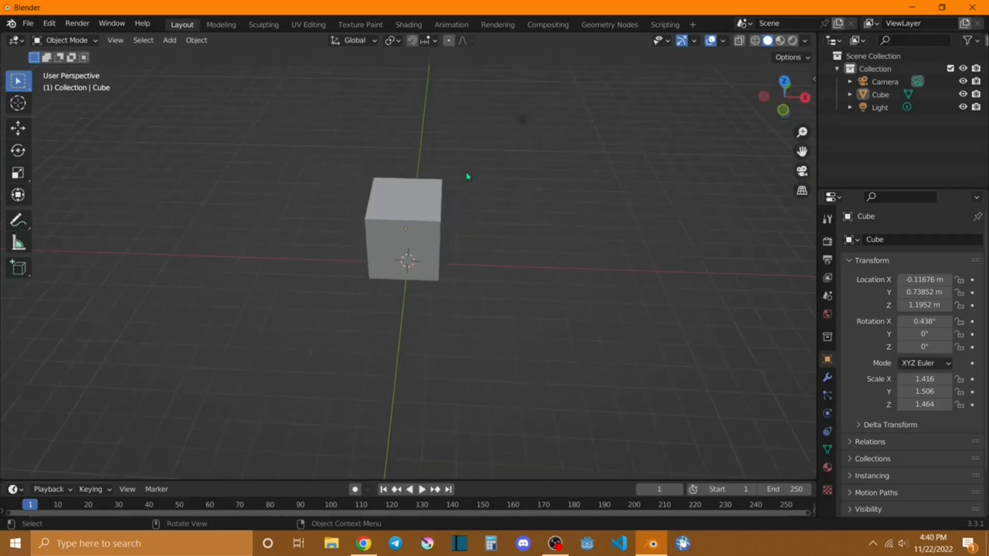
{"action": "scroll", "coordinate": [467, 176], "scroll_direction": "up", "scroll_amount": 2}
{"action": "scroll", "coordinate": [453, 179], "scroll_direction": "down", "scroll_amount": 1}
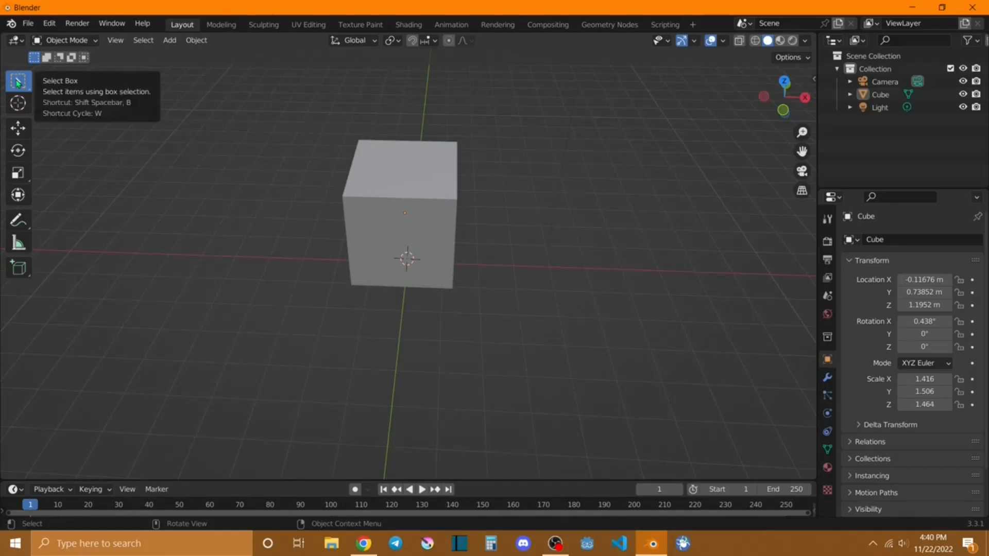
- Box-select the cube and surrounding area, reselect only the cube, and clear the selection
{"action": "left_click_drag", "start_coordinate": [280, 106], "coordinate": [565, 335]}
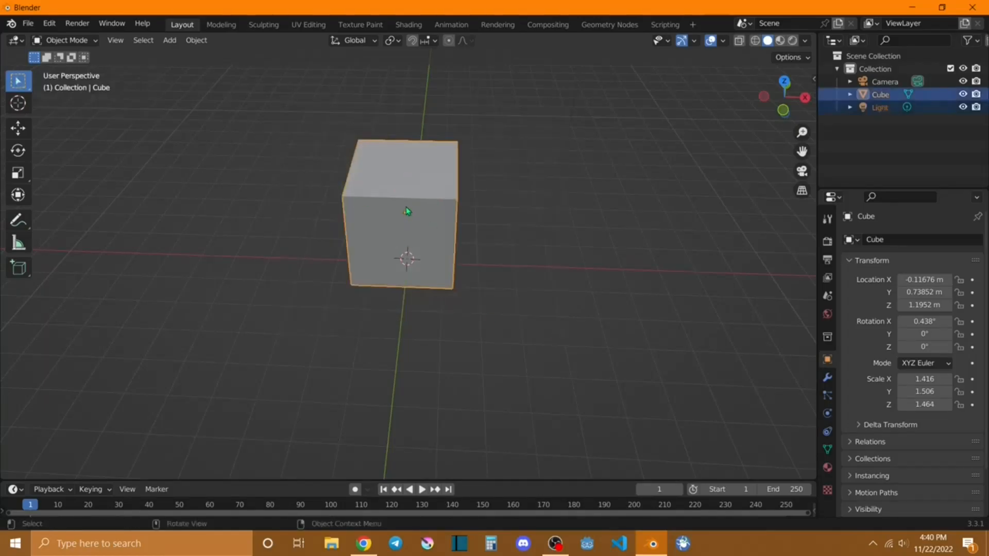
{"action": "left_click", "coordinate": [264, 184]}
{"action": "left_click", "coordinate": [412, 190]}
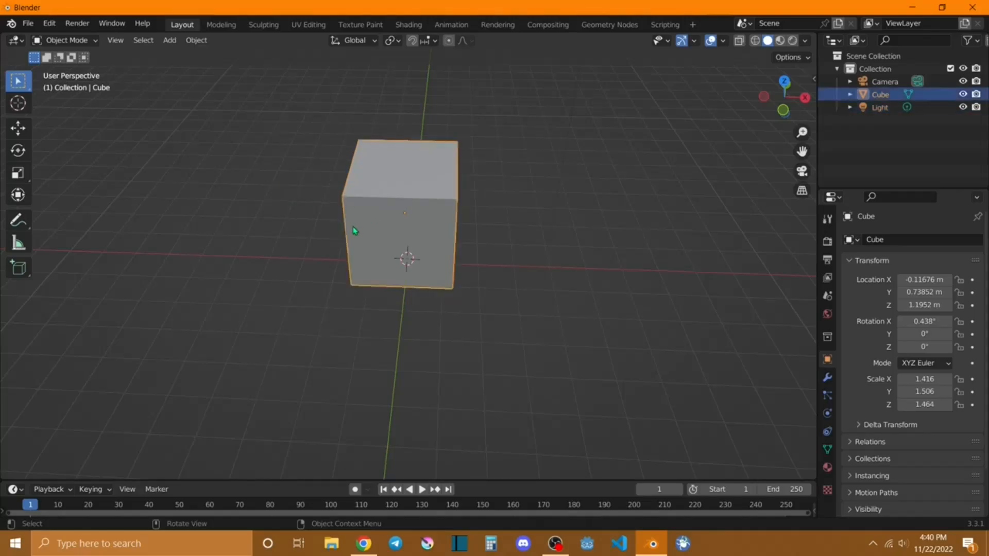
{"action": "left_click", "coordinate": [242, 212]}
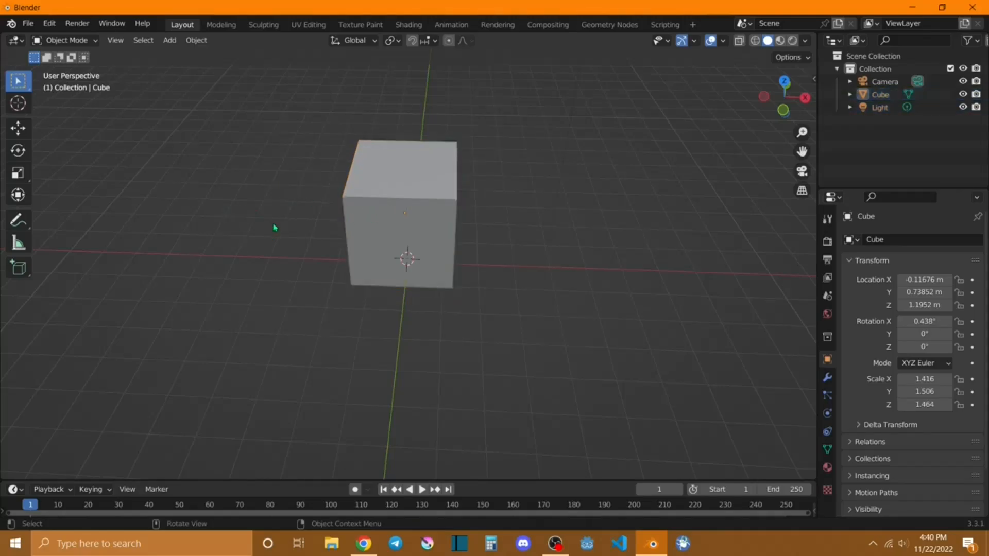
- Relocate the 3D cursor to empty space beside the cube and bring it back near the world origin
{"action": "left_click", "coordinate": [20, 107]}
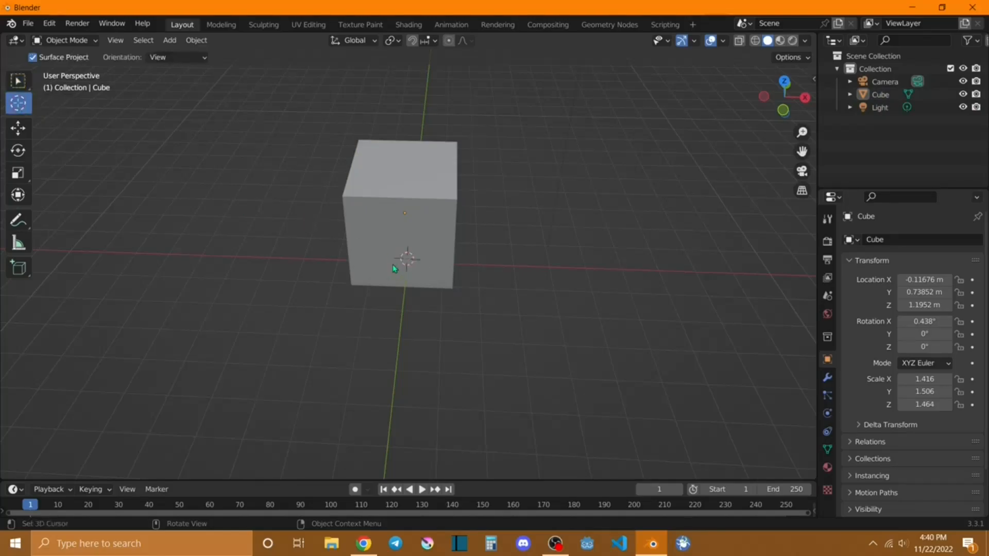
{"action": "left_click_drag", "start_coordinate": [410, 261], "coordinate": [288, 249]}
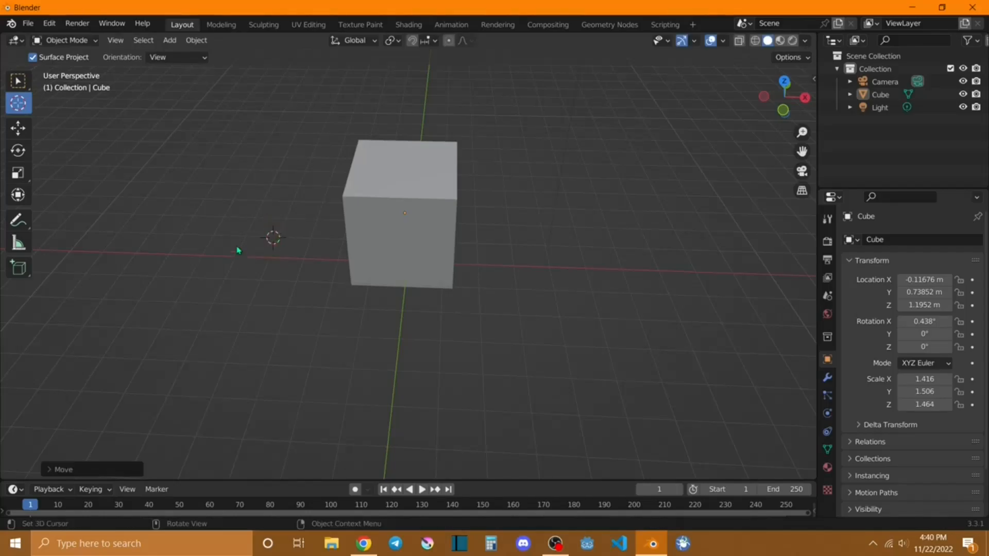
{"action": "left_click_drag", "start_coordinate": [275, 243], "coordinate": [411, 257]}
- Move the cube along its axes to about X -0.072 m, Y 0.998 m and Z 1.437 m, and deselect it
{"action": "left_click", "coordinate": [19, 129]}
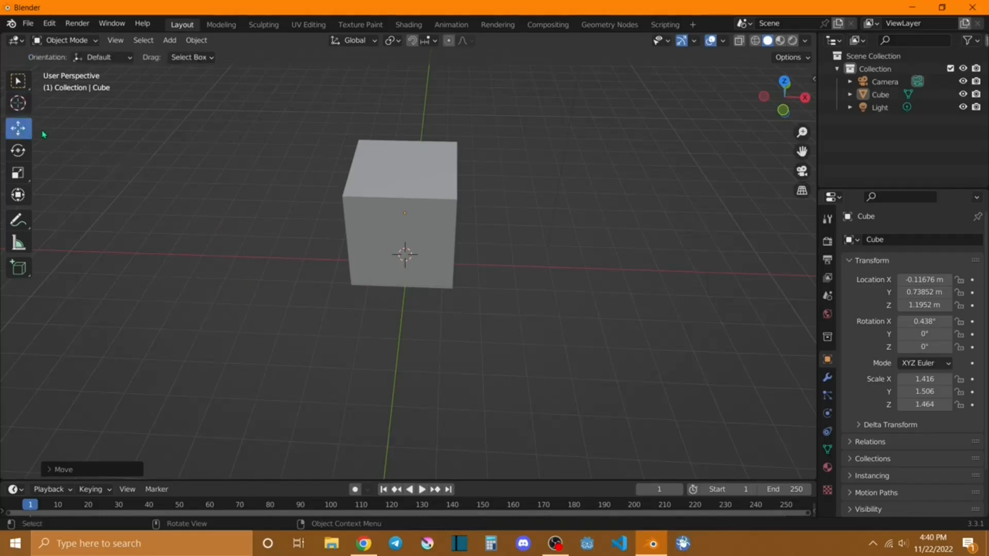
{"action": "left_click", "coordinate": [410, 180]}
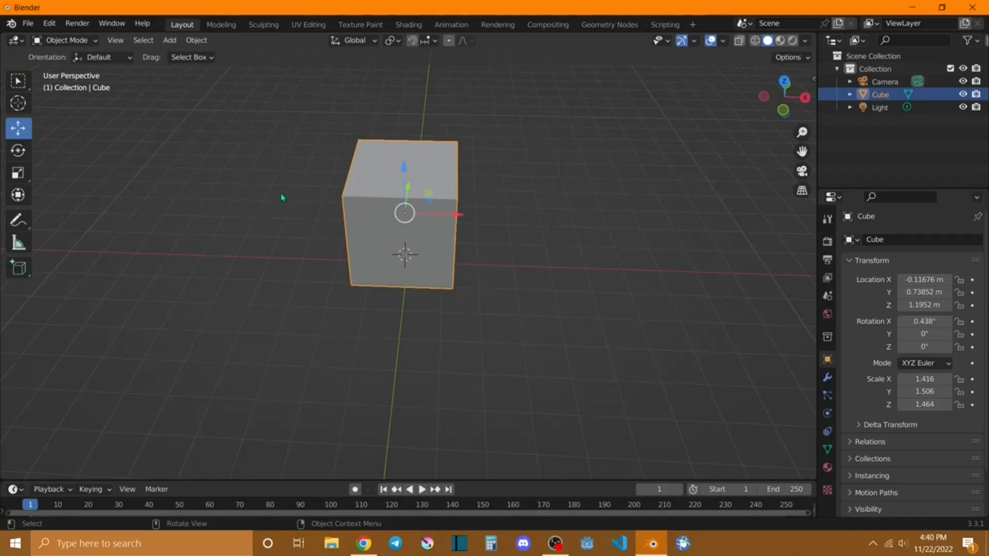
{"action": "left_click", "coordinate": [239, 194]}
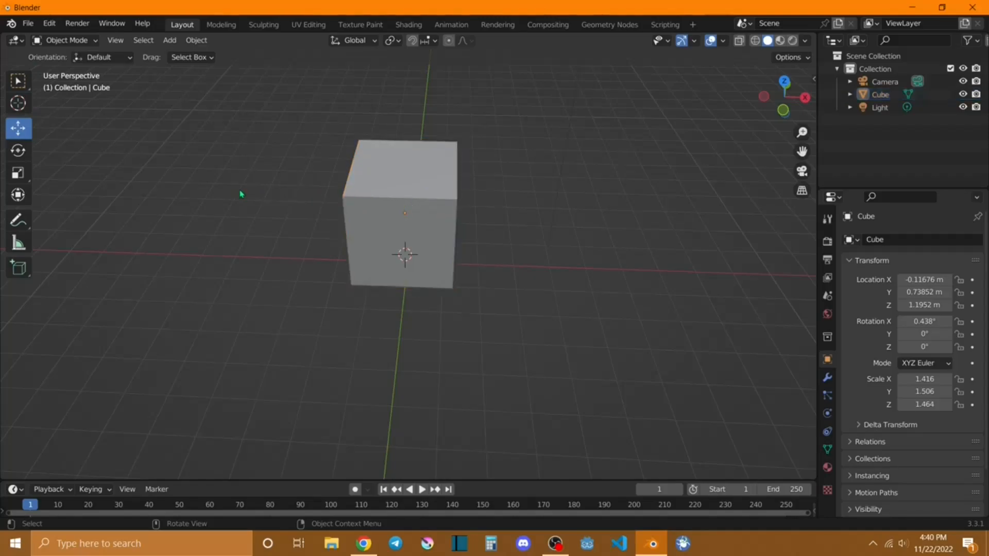
{"action": "key", "text": "shift+space"}
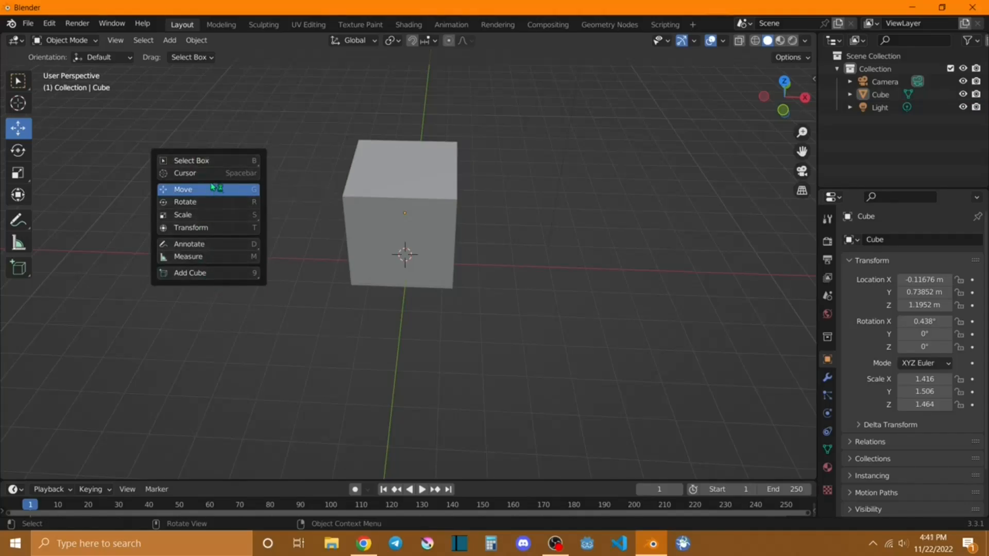
{"action": "left_click", "coordinate": [219, 190]}
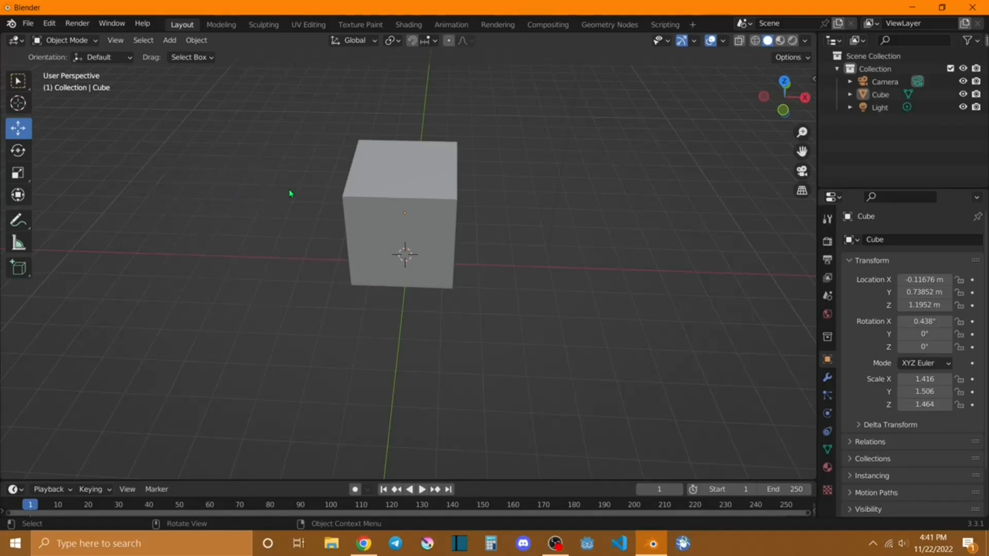
{"action": "left_click", "coordinate": [410, 180]}
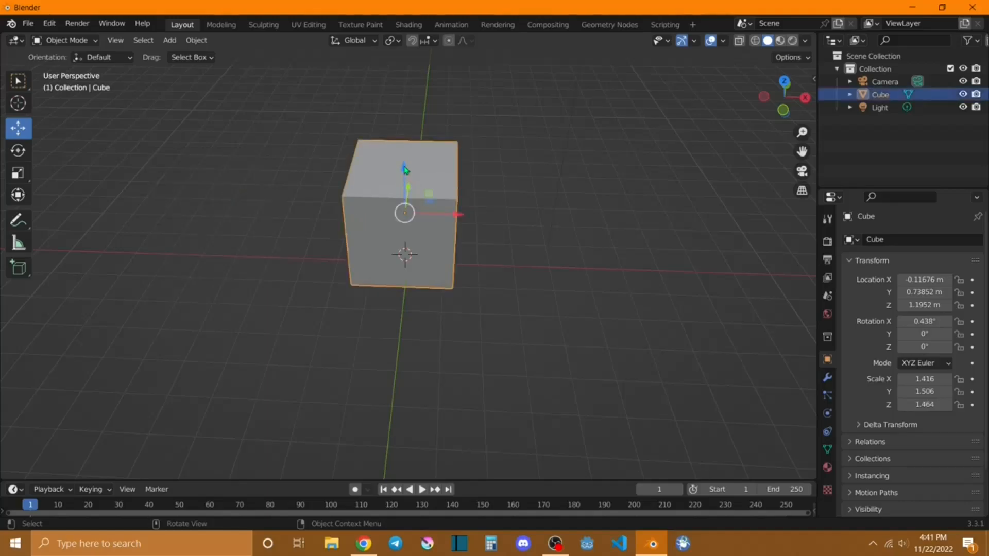
{"action": "mouse_move", "coordinate": [403, 170]}
{"action": "left_mouse_down"}
{"action": "mouse_move", "coordinate": [404, 126]}
{"action": "mouse_move", "coordinate": [405, 155]}
{"action": "left_mouse_up"}
{"action": "left_click_drag", "start_coordinate": [463, 215], "coordinate": [465, 215]}
{"action": "mouse_move", "coordinate": [407, 180]}
{"action": "left_mouse_down"}
{"action": "mouse_move", "coordinate": [412, 155]}
{"action": "mouse_move", "coordinate": [417, 178]}
{"action": "left_mouse_up"}
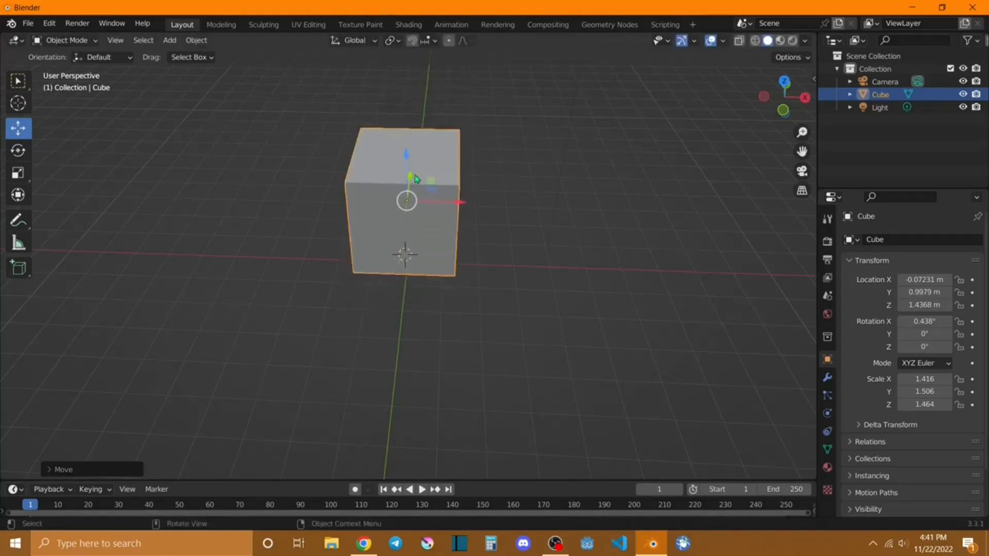
{"action": "left_click", "coordinate": [282, 185]}
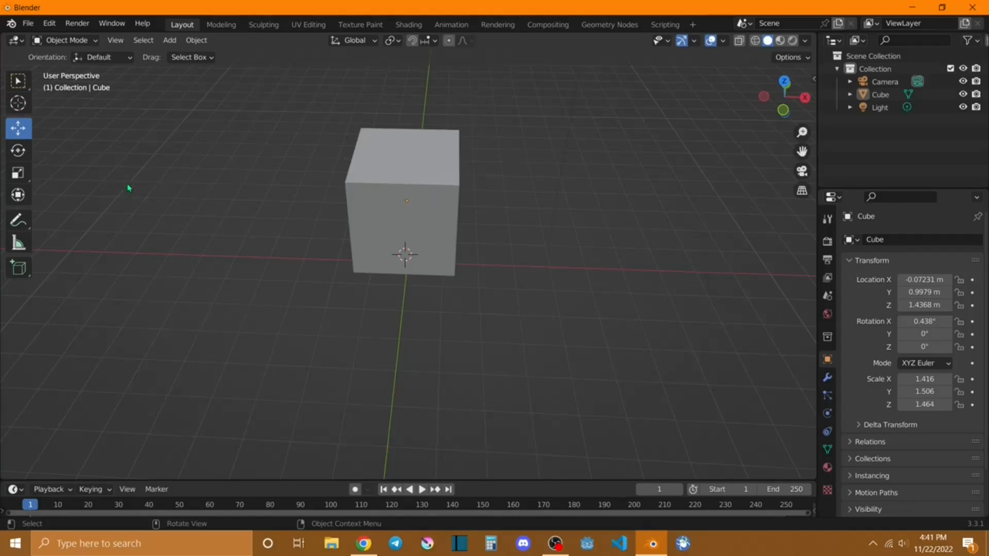
- Rotate the cube about the Y axis to about -210° with the Rotate tool, undo the rotation, and deselect the cube
{"action": "left_click", "coordinate": [18, 151]}
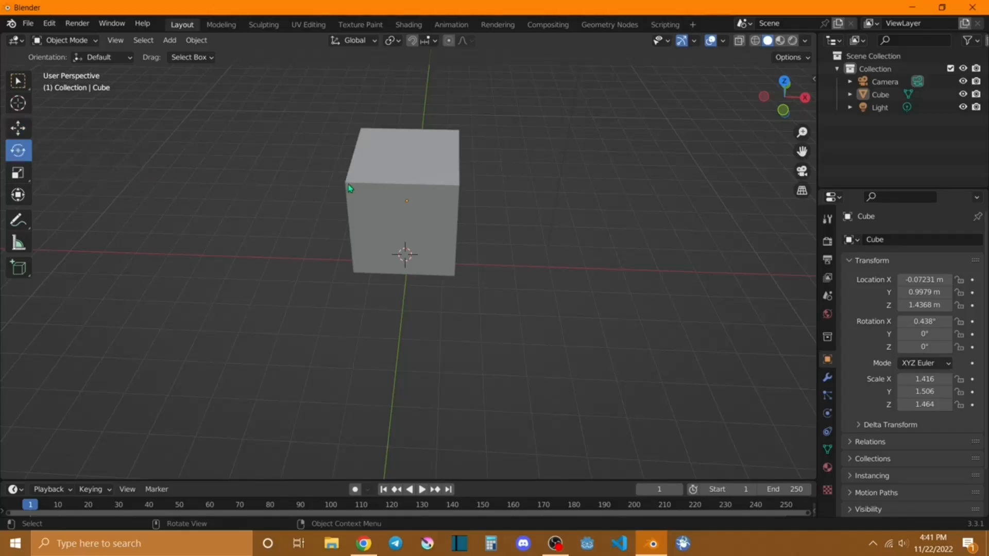
{"action": "left_click", "coordinate": [377, 171]}
{"action": "left_click_drag", "start_coordinate": [453, 192], "coordinate": [406, 212]}
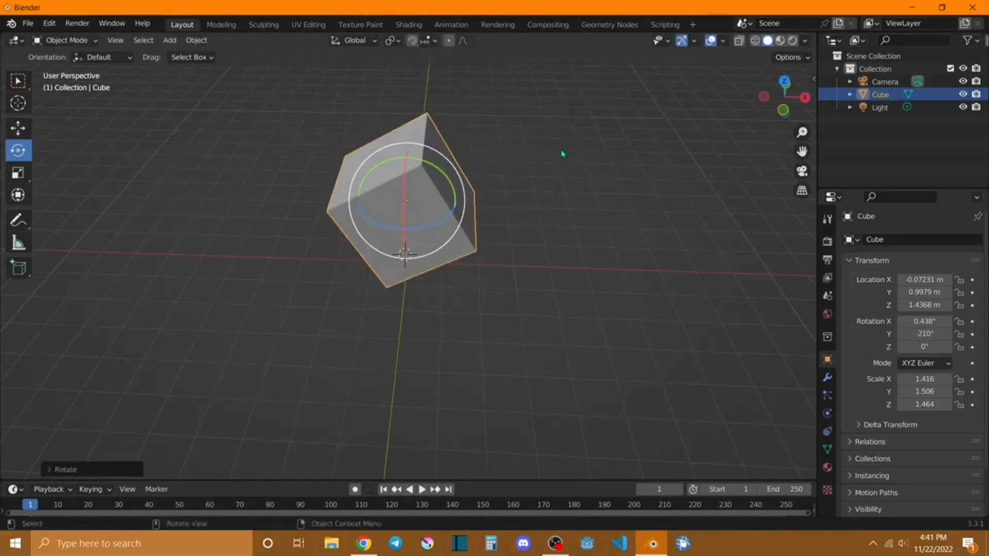
{"action": "key", "text": "ctrl+z"}
{"action": "key", "text": "ctrl+z"}
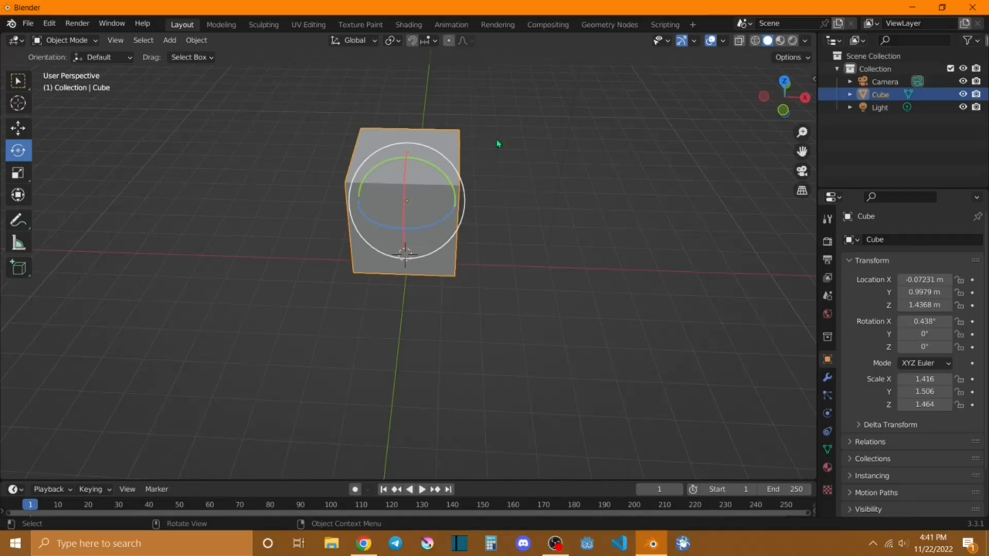
{"action": "left_click", "coordinate": [164, 183]}
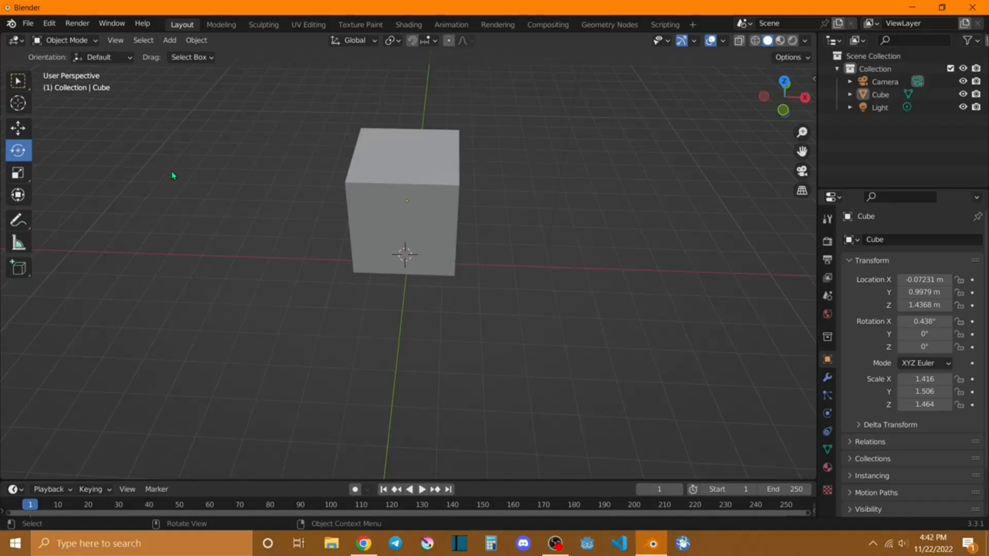
- Scale the cube to about 1.489 along X, stretch it along Z as well, and undo the Z scaling
{"action": "left_click", "coordinate": [18, 176]}
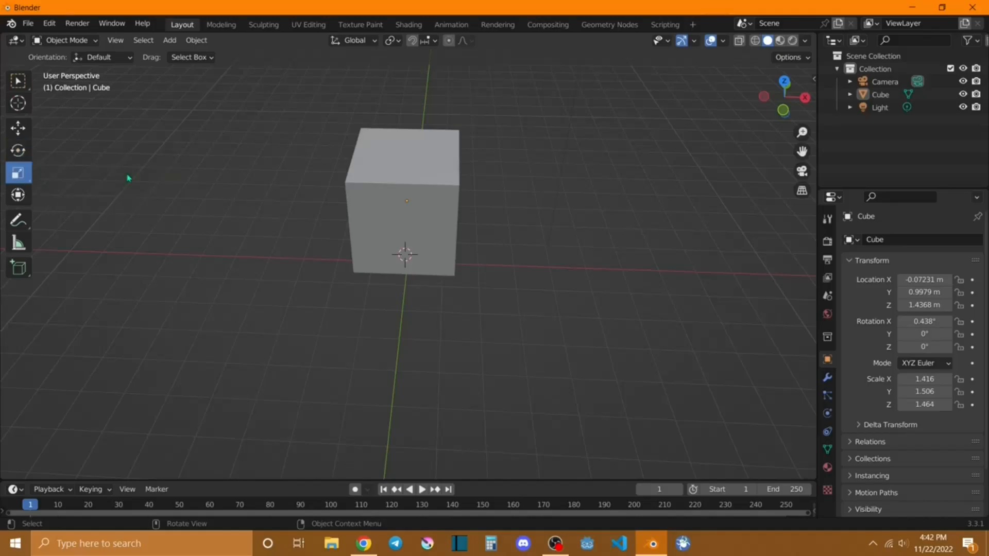
{"action": "left_click", "coordinate": [412, 157]}
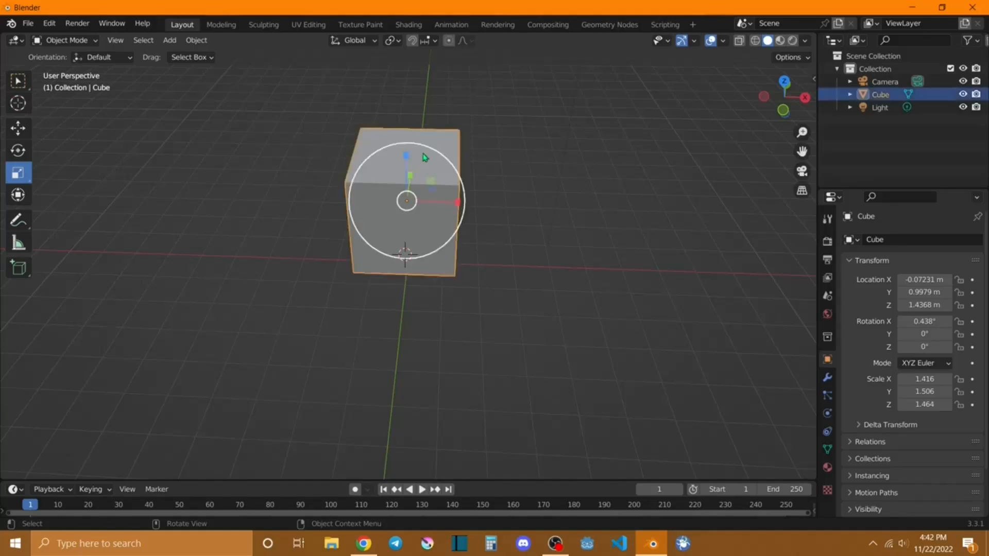
{"action": "mouse_move", "coordinate": [460, 205]}
{"action": "left_mouse_down"}
{"action": "mouse_move", "coordinate": [585, 199]}
{"action": "mouse_move", "coordinate": [401, 198]}
{"action": "mouse_move", "coordinate": [469, 202]}
{"action": "left_mouse_up"}
{"action": "mouse_move", "coordinate": [407, 160]}
{"action": "left_mouse_down"}
{"action": "mouse_move", "coordinate": [406, 104]}
{"action": "mouse_move", "coordinate": [408, 150]}
{"action": "left_mouse_up"}
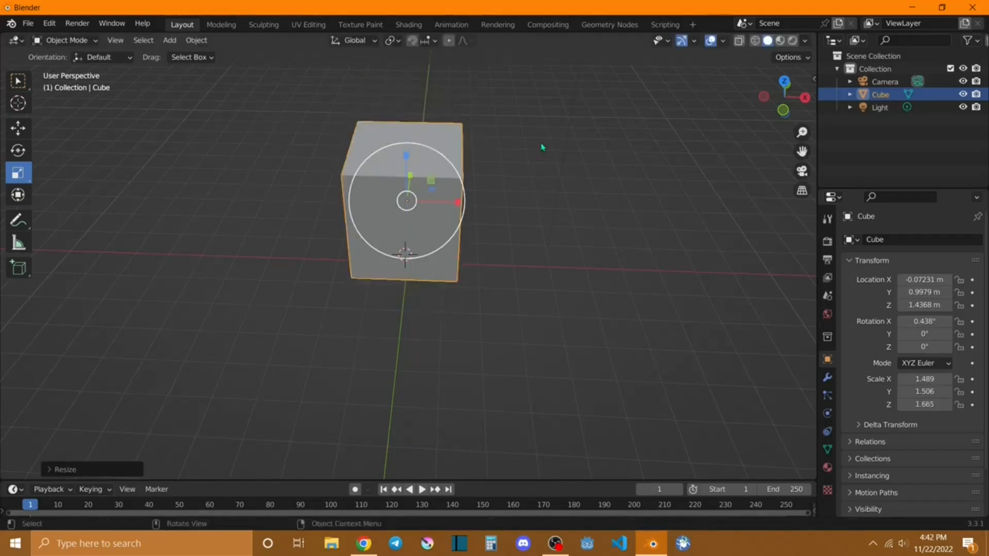
{"action": "key", "text": "ctrl+z"}
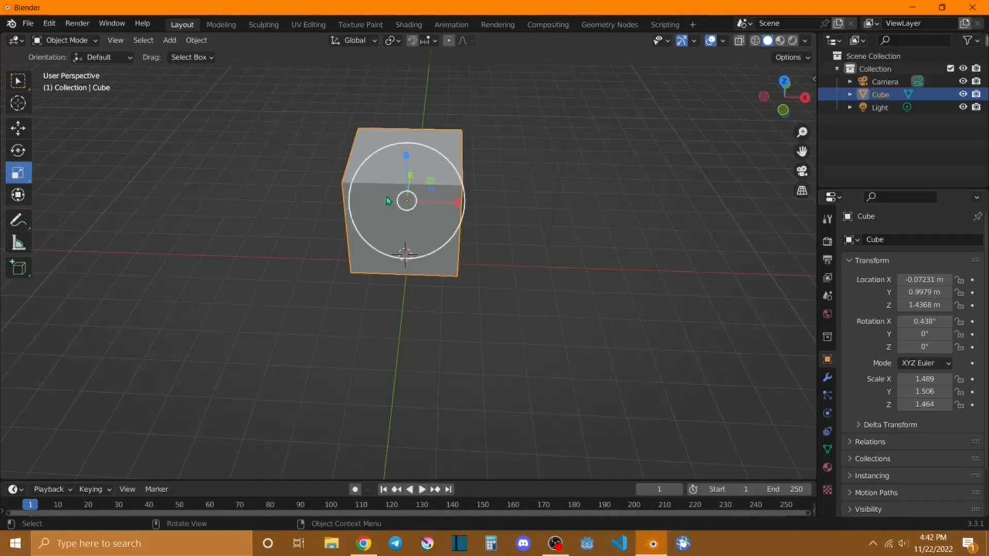
- Using the combined Transform tool, move the cube to about X -0.261 m and Z 1.419 m
{"action": "left_click", "coordinate": [19, 195]}
{"action": "left_click", "coordinate": [222, 201]}
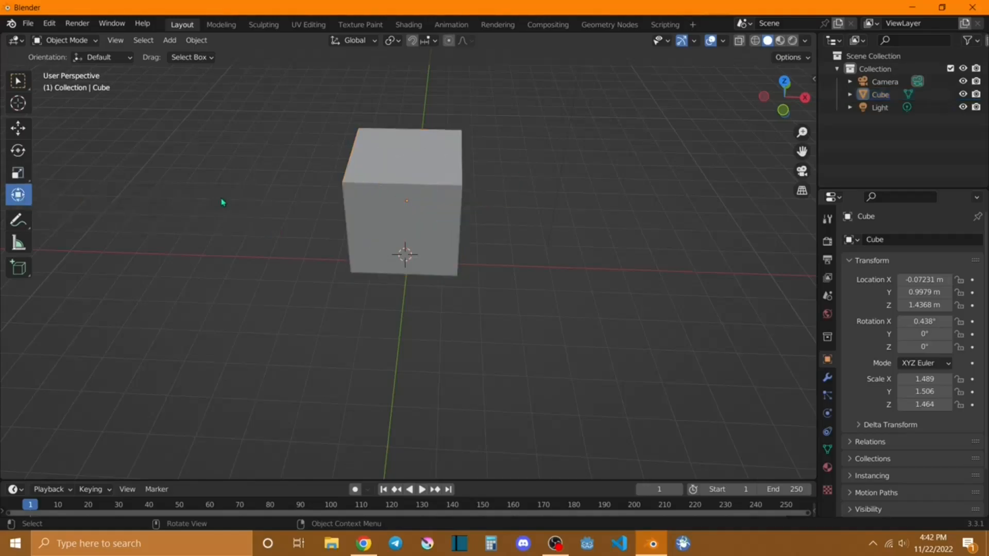
{"action": "left_click", "coordinate": [391, 157]}
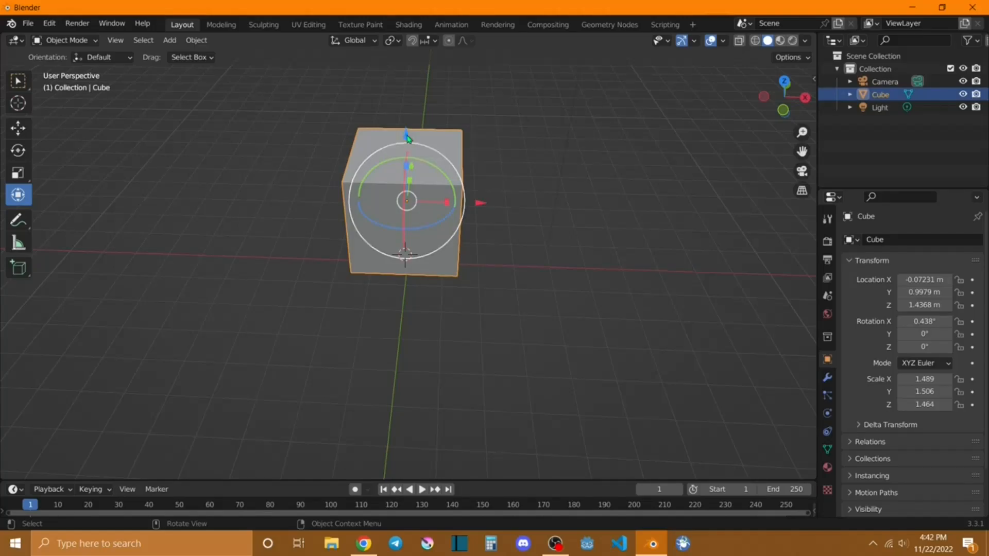
{"action": "left_click_drag", "start_coordinate": [406, 137], "coordinate": [406, 142]}
{"action": "mouse_move", "coordinate": [478, 205]}
{"action": "left_mouse_down"}
{"action": "mouse_move", "coordinate": [490, 205]}
{"action": "mouse_move", "coordinate": [471, 205]}
{"action": "left_mouse_up"}
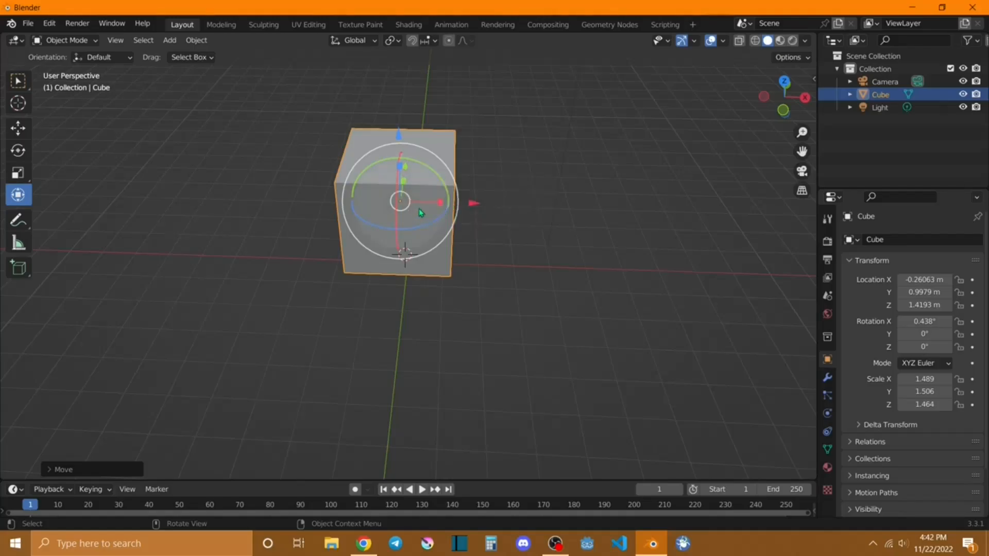
- Shrink the cube with the Transform tool to scales of about 1.271 on X, 1.291 on Y and 1.264 on Z
{"action": "mouse_move", "coordinate": [439, 203]}
{"action": "left_mouse_down"}
{"action": "mouse_move", "coordinate": [468, 201]}
{"action": "mouse_move", "coordinate": [439, 202]}
{"action": "left_mouse_up"}
{"action": "middle_click_drag", "start_coordinate": [447, 191], "coordinate": [422, 248]}
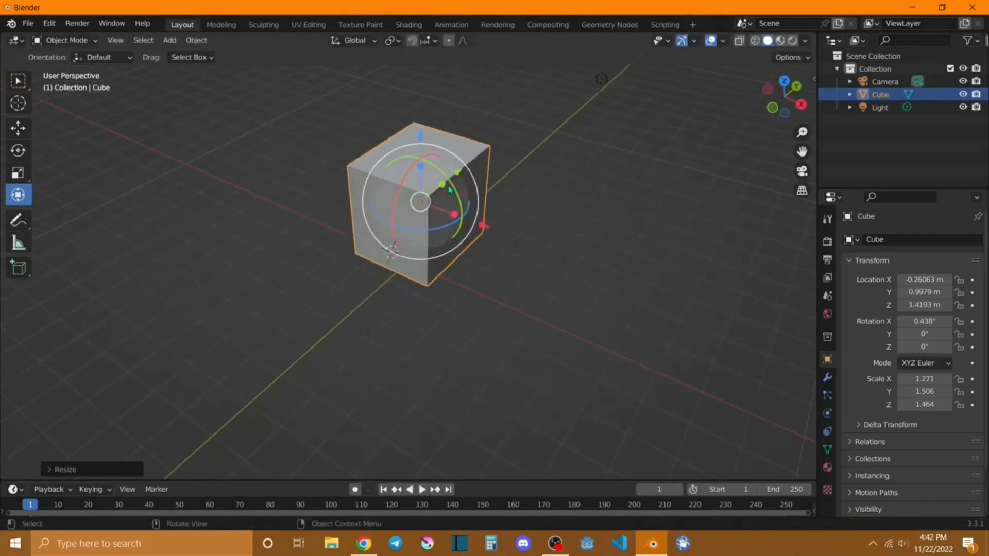
{"action": "mouse_move", "coordinate": [442, 187]}
{"action": "left_mouse_down"}
{"action": "mouse_move", "coordinate": [432, 197]}
{"action": "mouse_move", "coordinate": [420, 105]}
{"action": "mouse_move", "coordinate": [423, 185]}
{"action": "left_mouse_up"}
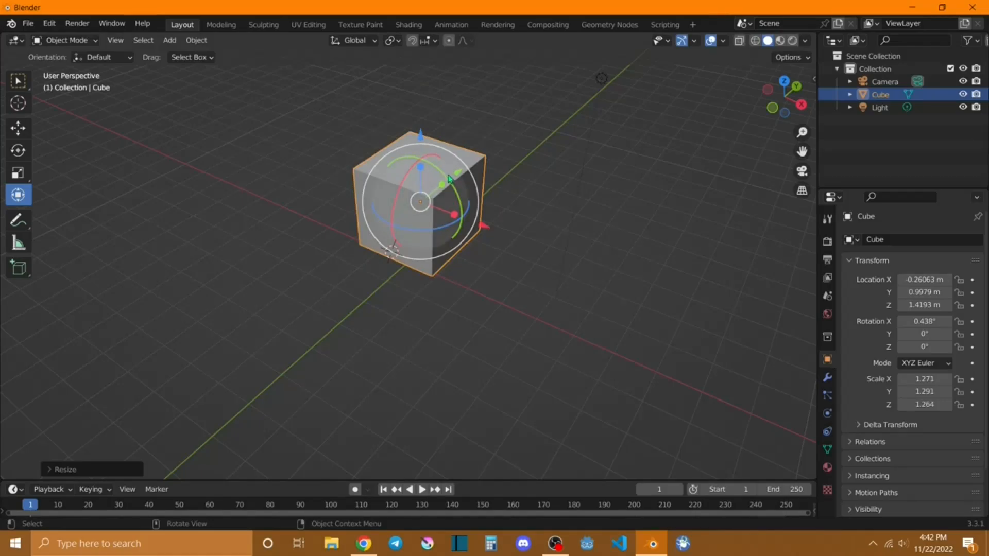
- Rotate the cube to about -3.19° on Y with the Transform tool, try further transformations, and undo those extra changes
{"action": "left_click_drag", "start_coordinate": [448, 179], "coordinate": [450, 182]}
{"action": "left_click_drag", "start_coordinate": [457, 216], "coordinate": [413, 191]}
{"action": "mouse_move", "coordinate": [408, 231]}
{"action": "left_mouse_down"}
{"action": "mouse_move", "coordinate": [438, 229]}
{"action": "mouse_move", "coordinate": [412, 230]}
{"action": "mouse_move", "coordinate": [423, 234]}
{"action": "left_mouse_up"}
{"action": "key", "text": "ctrl+z"}
{"action": "key", "text": "ctrl+z"}
{"action": "key", "text": "ctrl+z"}
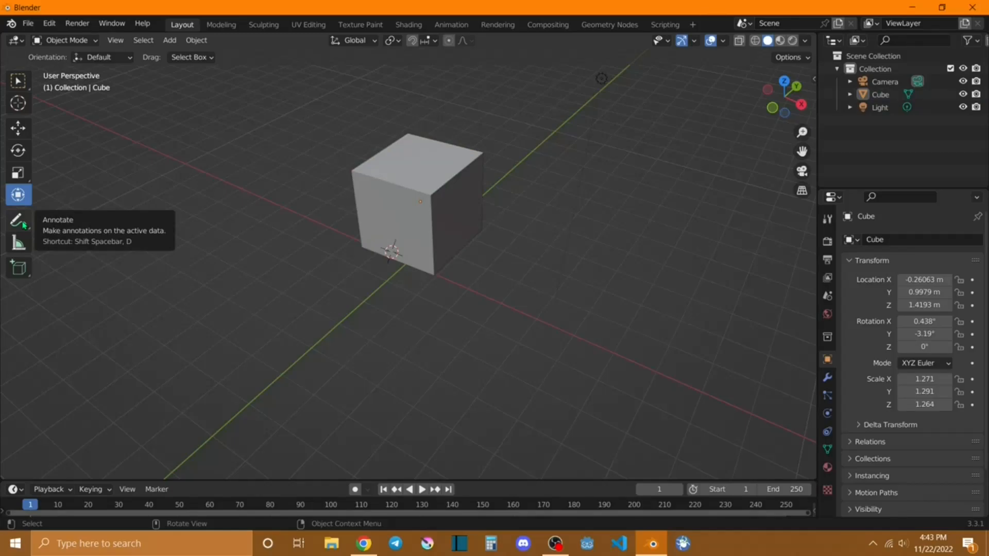
- Draw freehand annotation strokes over the cube with the Annotate tool and undo them
{"action": "left_click", "coordinate": [18, 221]}
{"action": "mouse_move", "coordinate": [373, 179]}
{"action": "left_mouse_down"}
{"action": "mouse_move", "coordinate": [426, 155]}
{"action": "mouse_move", "coordinate": [404, 183]}
{"action": "mouse_move", "coordinate": [405, 209]}
{"action": "left_mouse_up"}
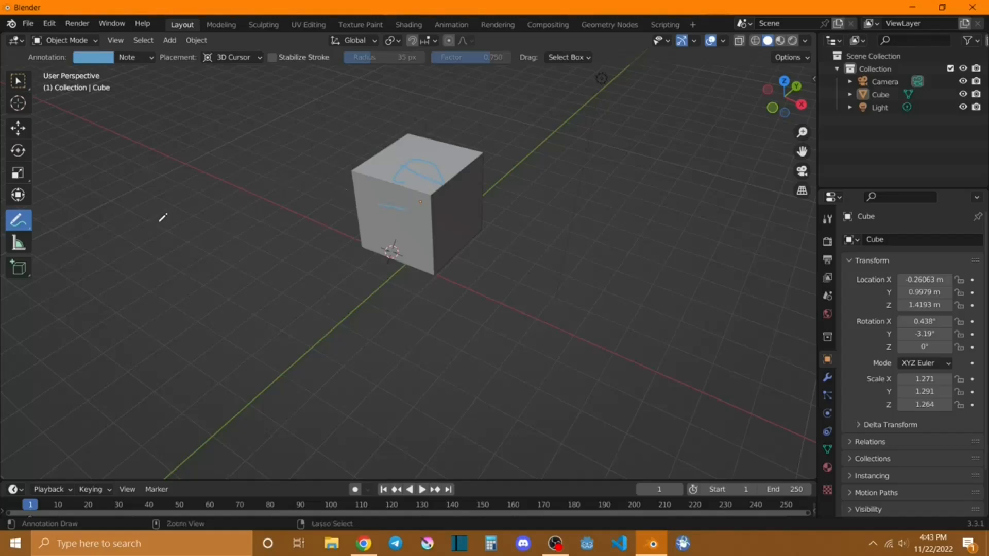
{"action": "key", "text": "ctrl+z"}
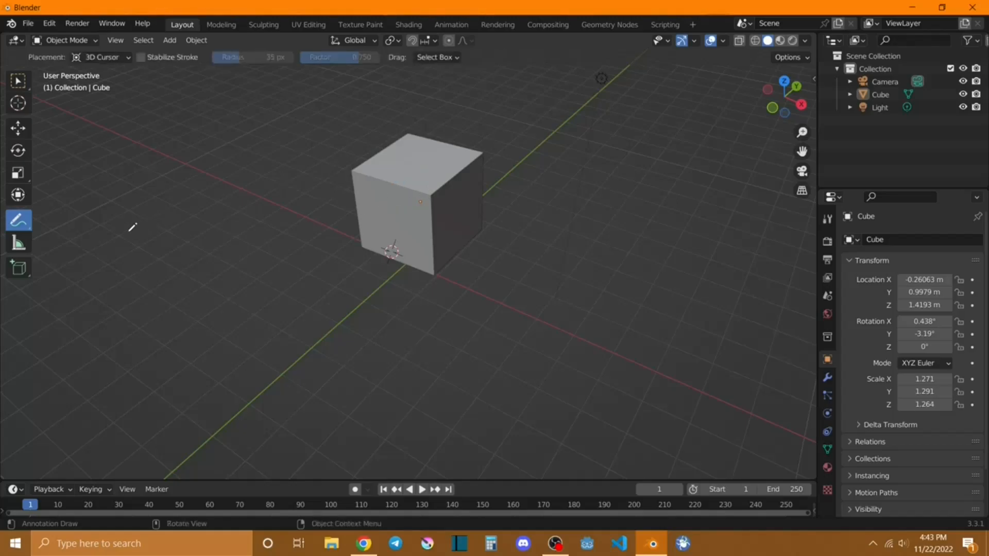
- Measure the length of the cube's top front edge with the Measure tool, and remove the measurement
{"action": "left_click", "coordinate": [28, 246]}
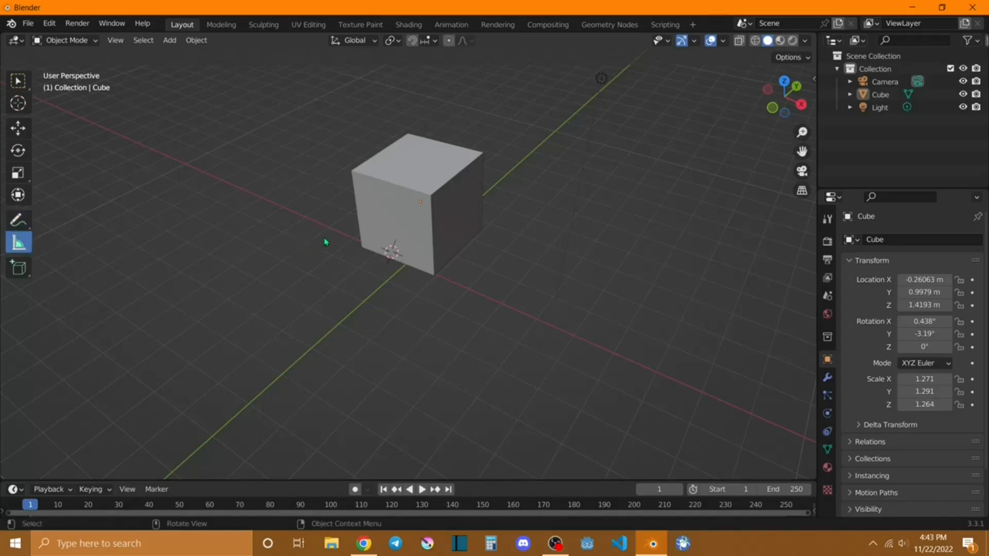
{"action": "scroll", "coordinate": [398, 175], "scroll_direction": "up", "scroll_amount": 3}
{"action": "middle_click_drag", "start_coordinate": [397, 176], "coordinate": [397, 220]}
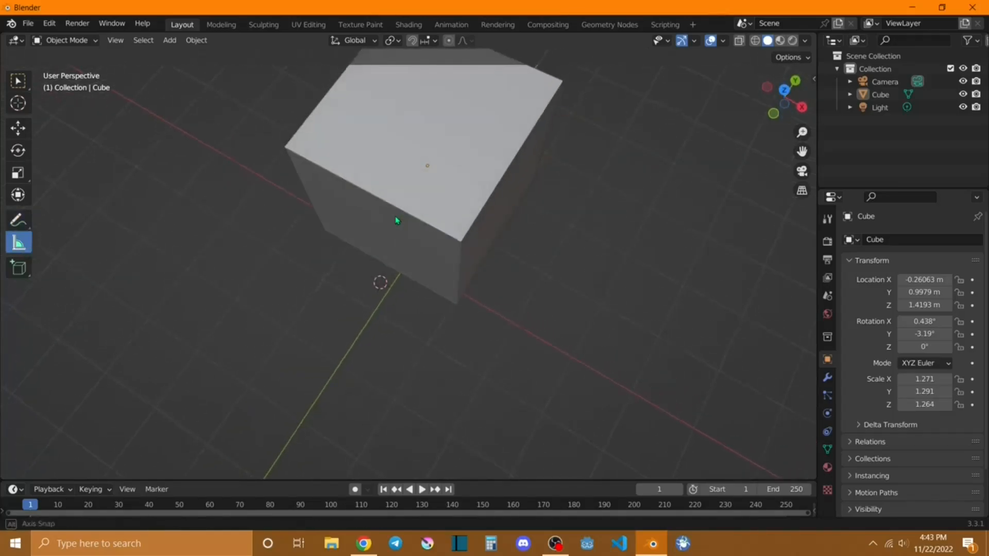
{"action": "left_click", "coordinate": [285, 151]}
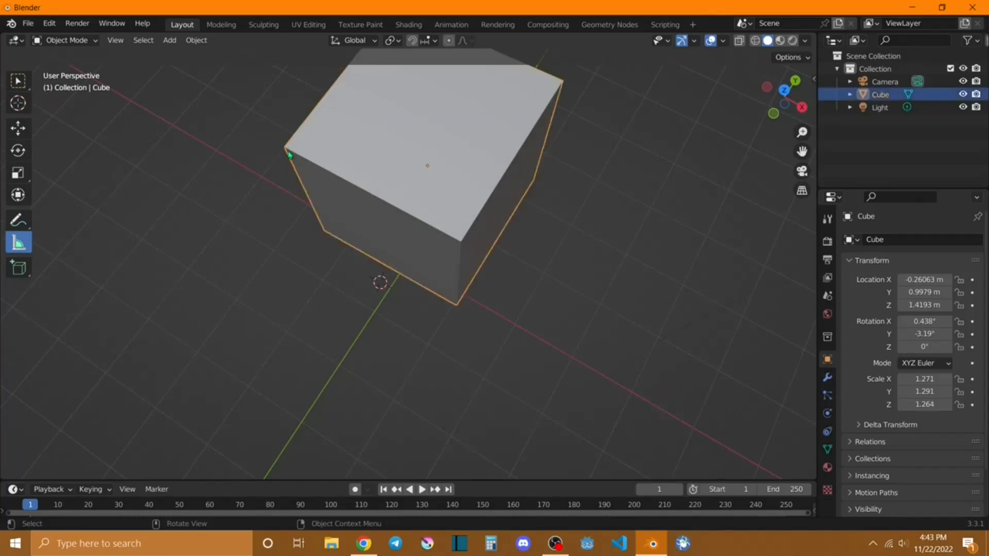
{"action": "left_click_drag", "start_coordinate": [286, 151], "coordinate": [460, 242]}
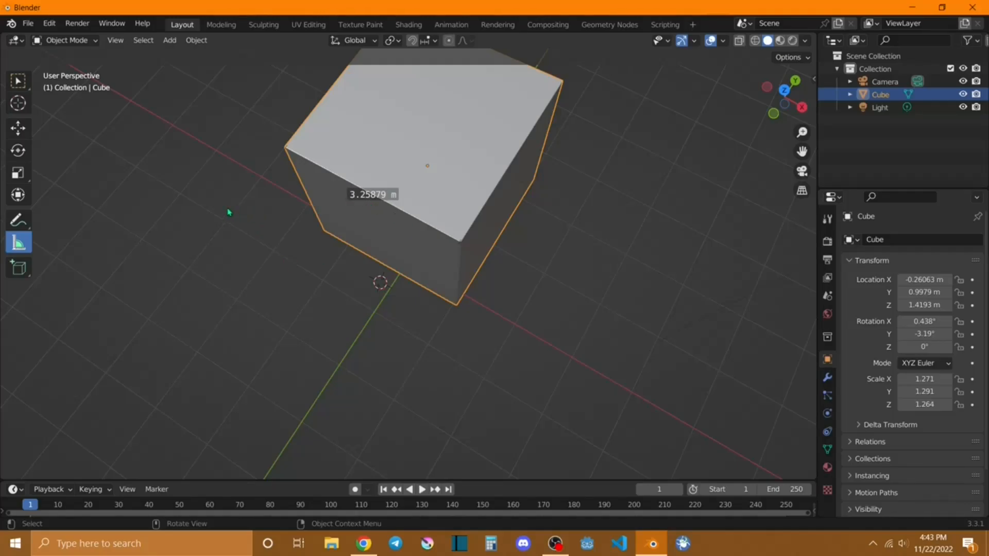
{"action": "key", "text": "ctrl+z"}
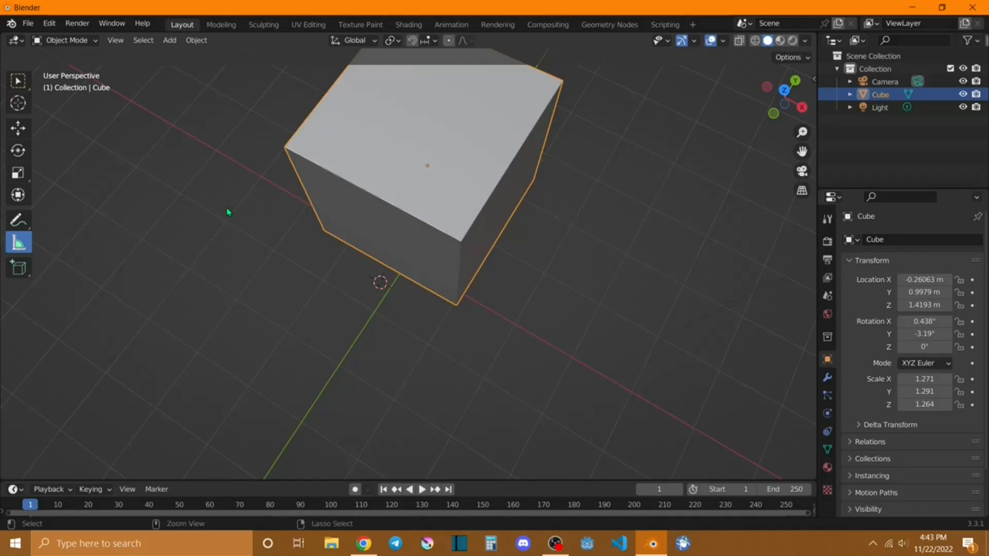
{"action": "left_click", "coordinate": [223, 210]}
- Draw a second box on the grid beside the cube with the Add Cube tool, and undo it
{"action": "scroll", "coordinate": [168, 177], "scroll_direction": "down", "scroll_amount": 2}
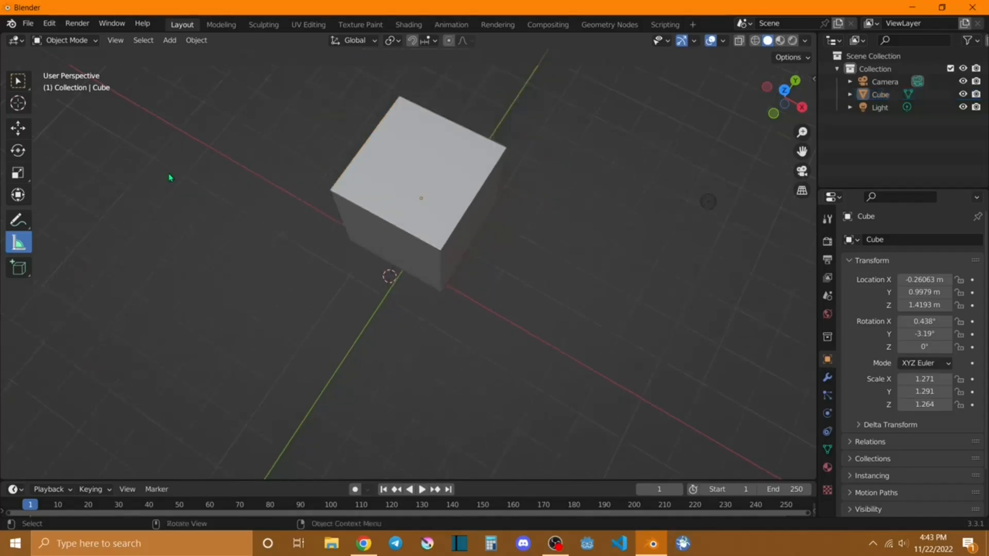
{"action": "middle_click_drag", "start_coordinate": [176, 220], "coordinate": [214, 199]}
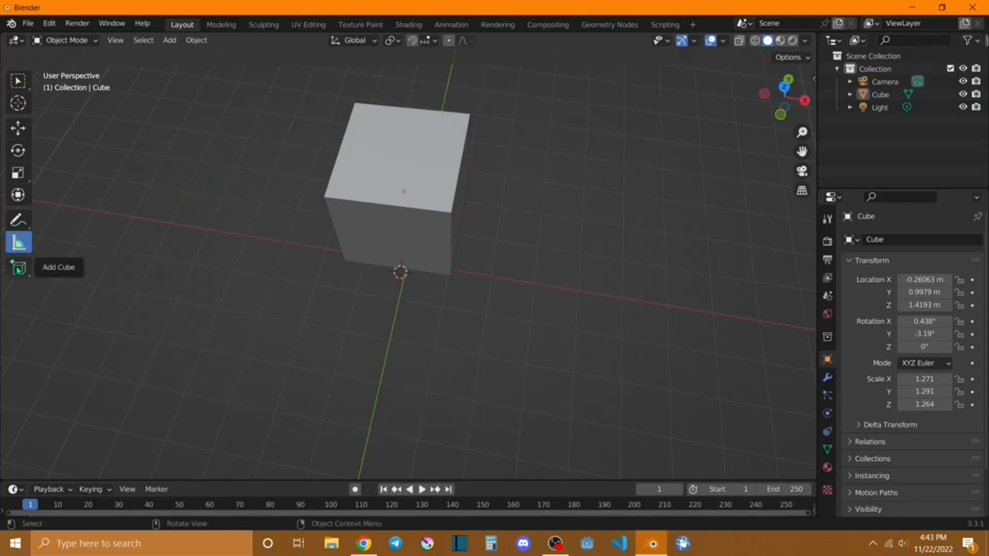
{"action": "left_click", "coordinate": [18, 268]}
{"action": "left_click", "coordinate": [19, 268]}
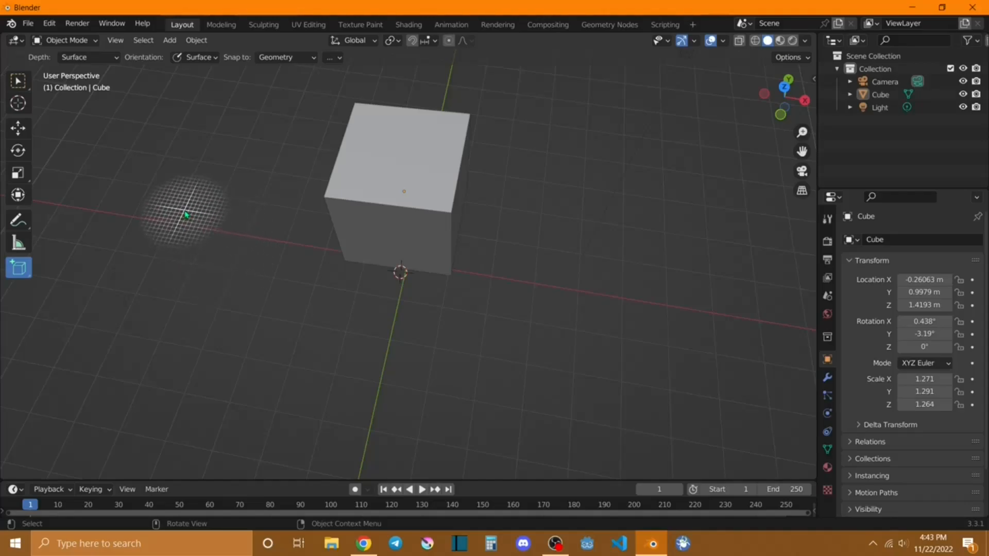
{"action": "left_click_drag", "start_coordinate": [187, 215], "coordinate": [274, 314]}
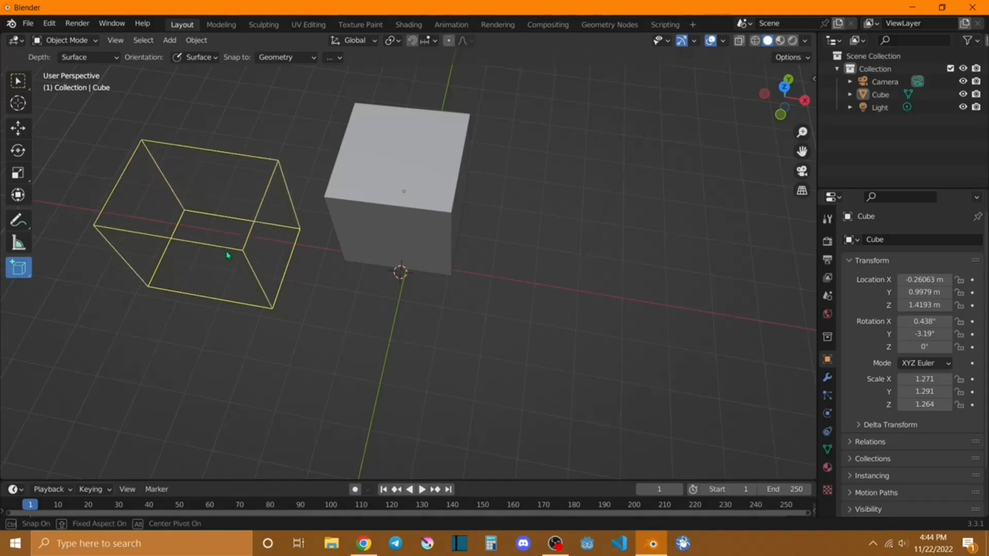
{"action": "left_click", "coordinate": [230, 255]}
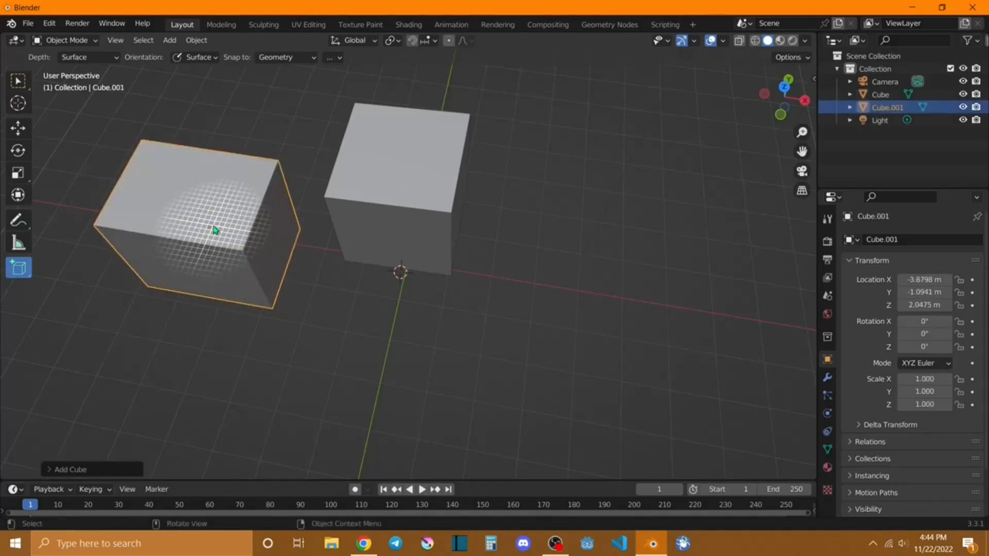
{"action": "key", "text": "ctrl+z"}
{"action": "key", "text": "ctrl+z"}
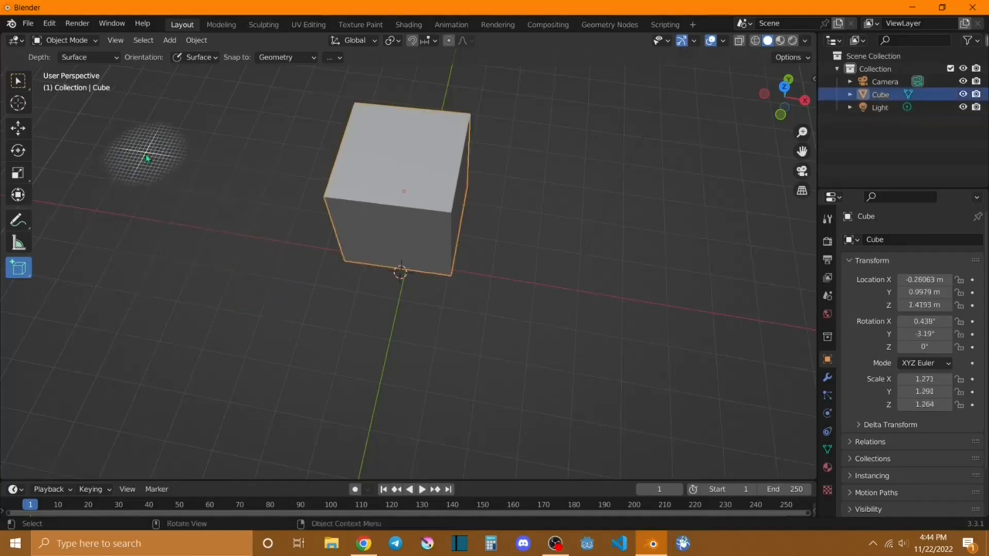
- Add a mesh cube at the 3D cursor and move it along the X axis to about -3.231 m
{"action": "left_click", "coordinate": [171, 40]}
{"action": "mouse_move", "coordinate": [217, 55]}
{"action": "left_click", "coordinate": [304, 68]}
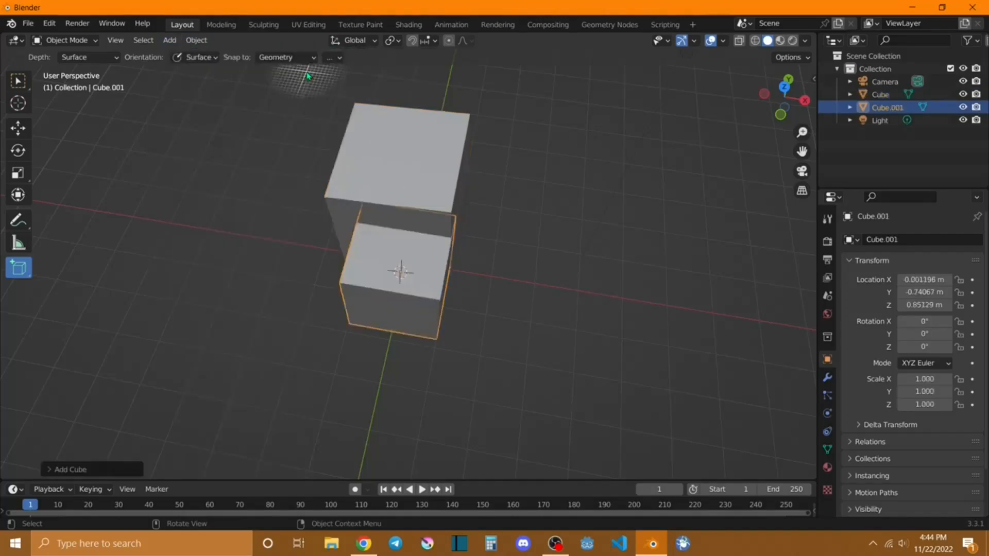
{"action": "left_click", "coordinate": [18, 127]}
{"action": "left_click_drag", "start_coordinate": [454, 284], "coordinate": [308, 257]}
{"action": "middle_click_drag", "start_coordinate": [284, 281], "coordinate": [205, 256]}
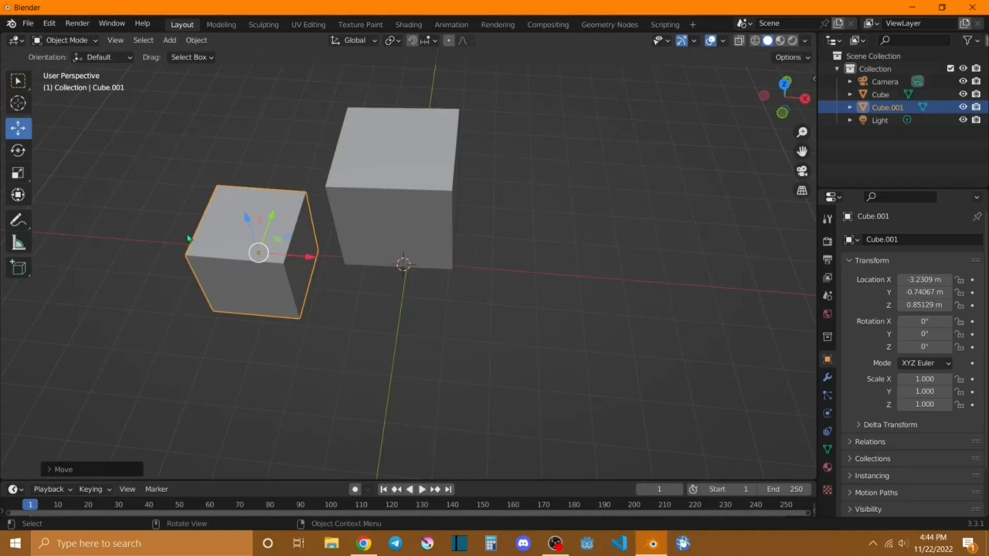
- Undo the move and the addition of the second cube
{"action": "key", "text": "ctrl"}
{"action": "key", "text": "ctrl+z"}
{"action": "key", "text": "ctrl+z"}
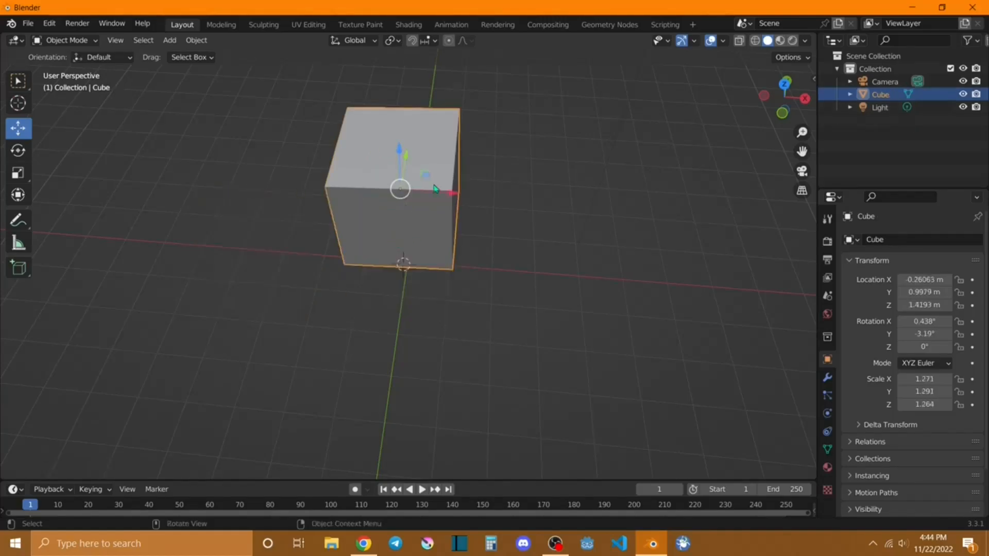
- Duplicate the original cube and place the copy beside it, toward negative X
{"action": "right_click", "coordinate": [363, 143]}
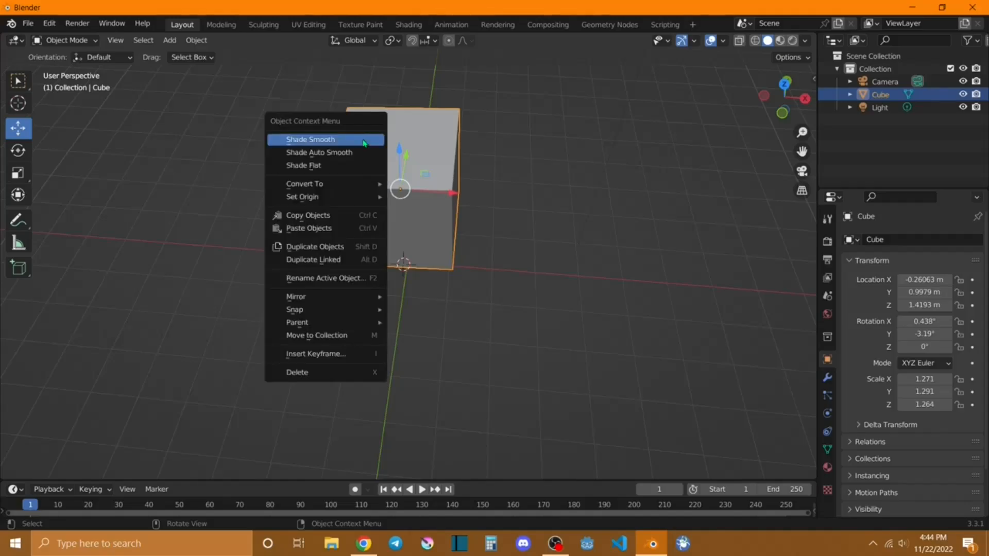
{"action": "left_click", "coordinate": [341, 247]}
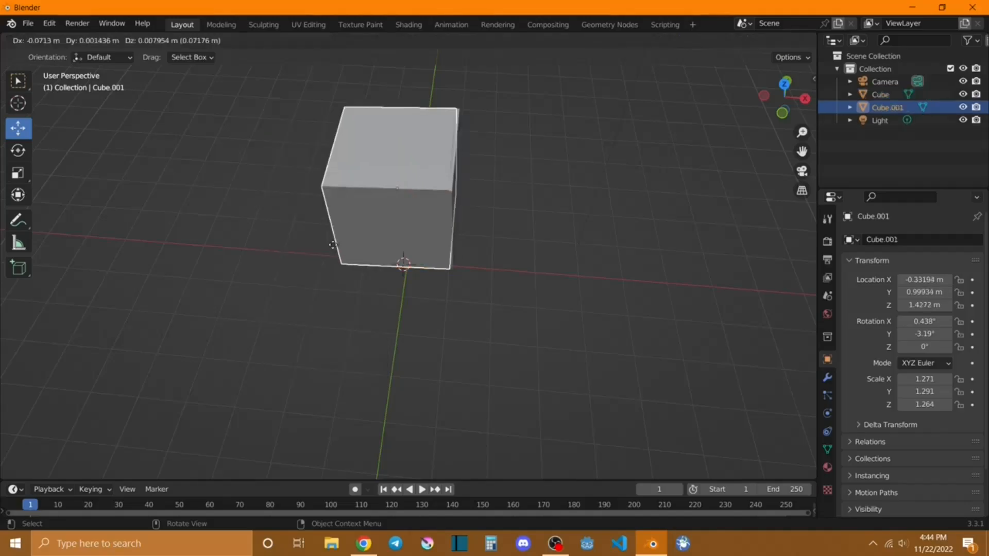
{"action": "left_click", "coordinate": [144, 249]}
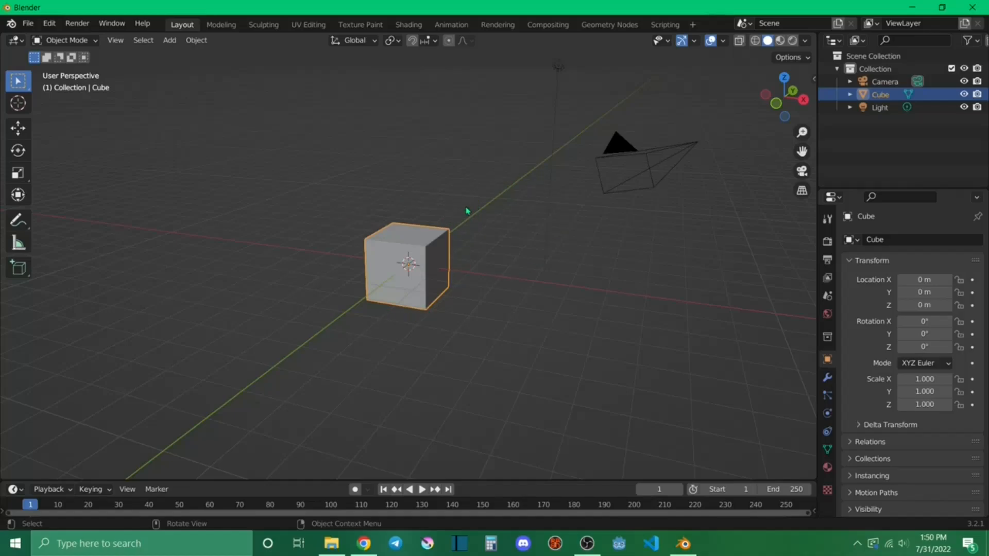
- Look at the scene through the camera and deselect the cube
{"action": "middle_click_drag", "start_coordinate": [316, 303], "coordinate": [339, 306]}
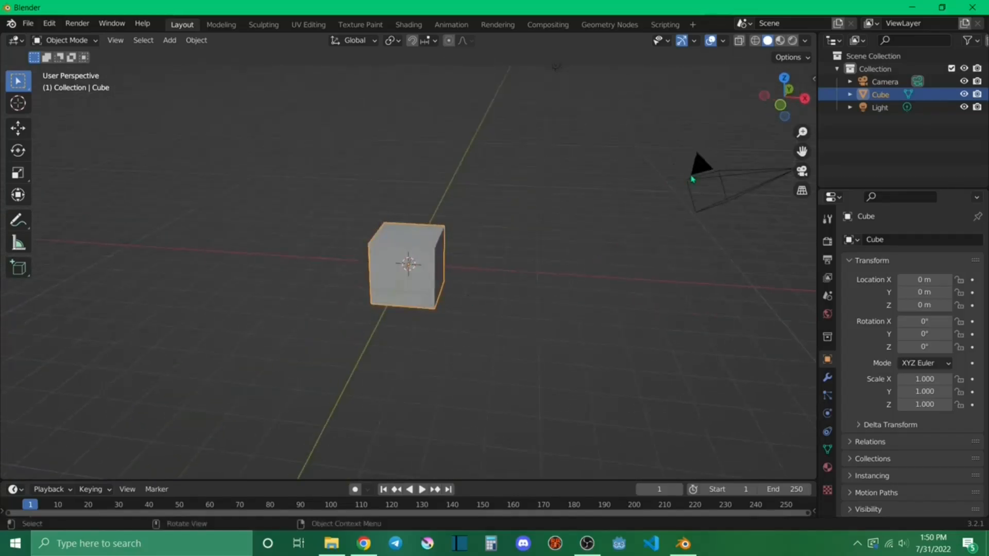
{"action": "left_click", "coordinate": [801, 172]}
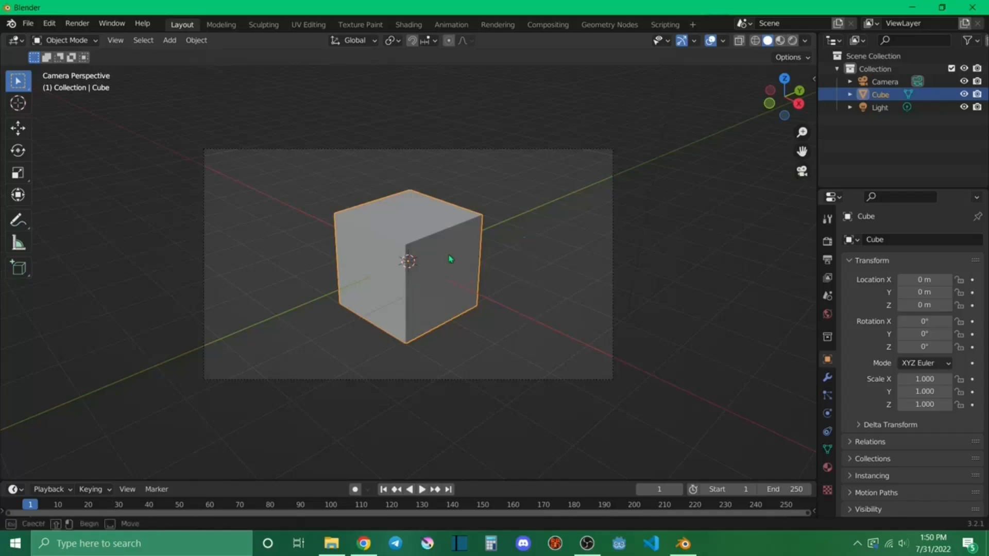
{"action": "key", "text": "alt+a"}
{"action": "key", "text": "b"}
{"action": "left_click_drag", "start_coordinate": [368, 219], "coordinate": [465, 279]}
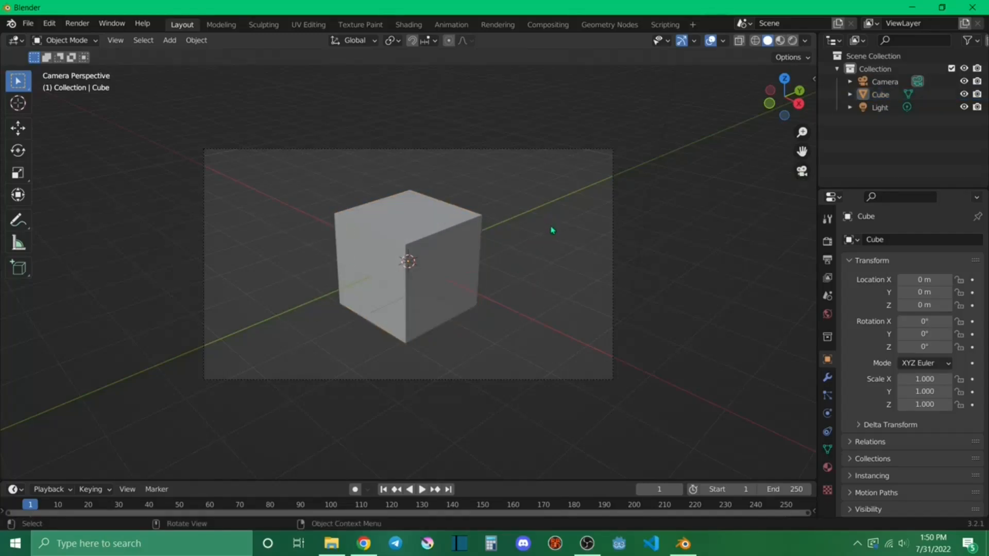
{"action": "mouse_move", "coordinate": [523, 285]}
{"action": "middle_mouse_down"}
{"action": "mouse_move", "coordinate": [474, 287]}
{"action": "mouse_move", "coordinate": [574, 276]}
{"action": "mouse_move", "coordinate": [433, 274]}
{"action": "mouse_move", "coordinate": [539, 275]}
{"action": "middle_mouse_up"}
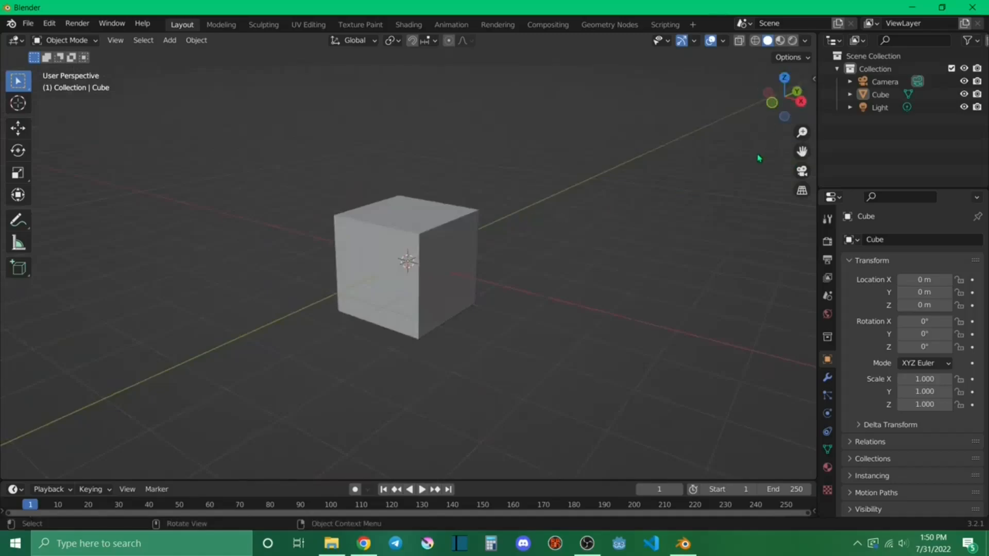
- Enable the Camera to View lock in the viewport's view settings, and hide the sidebar
{"action": "key", "text": "n"}
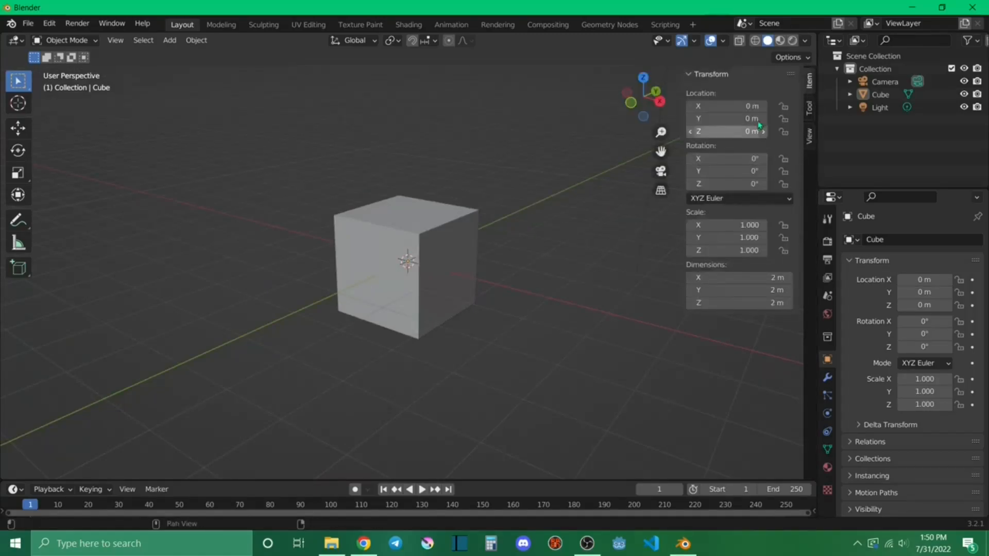
{"action": "left_click", "coordinate": [810, 137]}
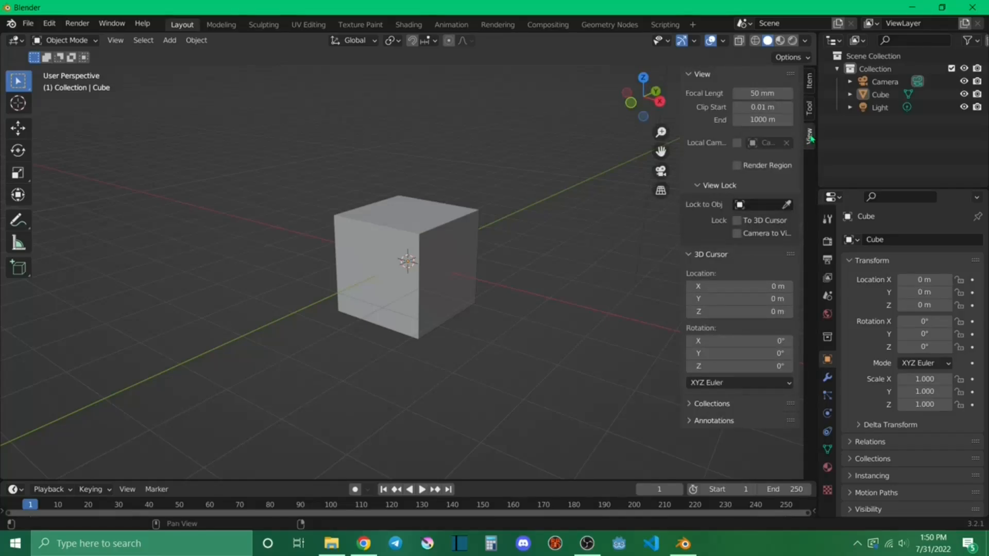
{"action": "left_click", "coordinate": [746, 238]}
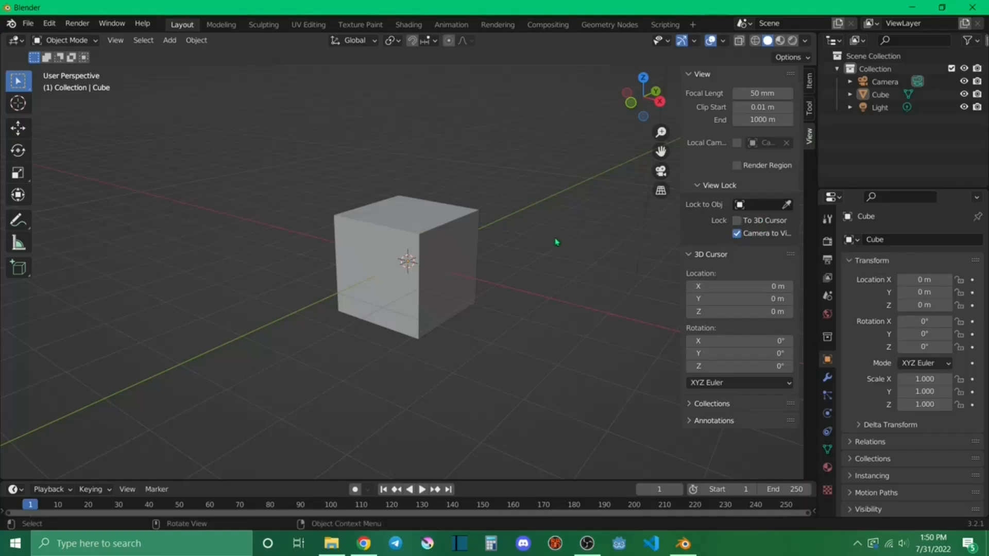
{"action": "key", "text": "n"}
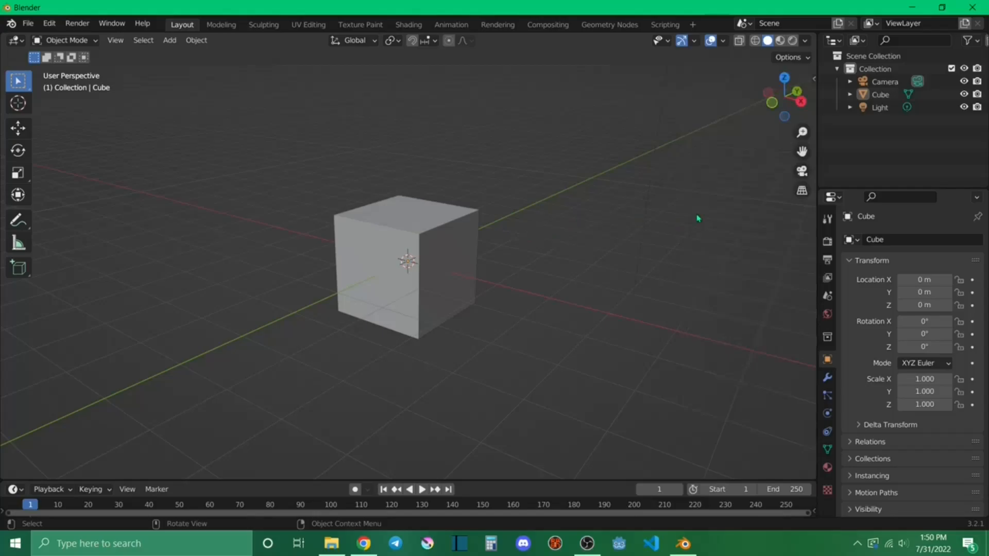
- In camera view, orbit the locked camera to frame the cube almost frontally with its top face still showing
{"action": "key", "text": "KP_0"}
{"action": "middle_click_drag", "start_coordinate": [457, 289], "coordinate": [414, 255]}
{"action": "middle_click_drag", "start_coordinate": [460, 267], "coordinate": [547, 280]}
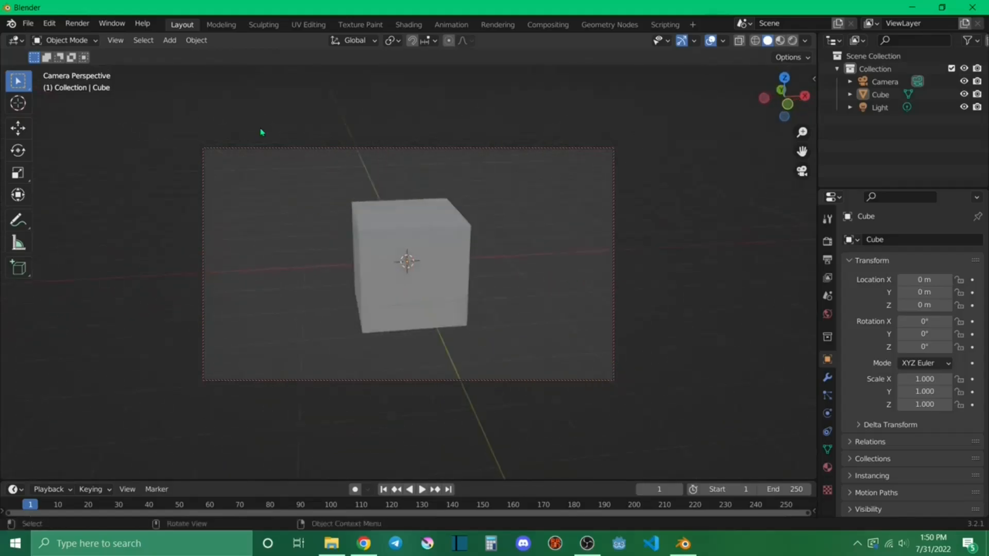
- Render a still image of the cube from the camera, close the render, and leave camera view
{"action": "left_click", "coordinate": [77, 23]}
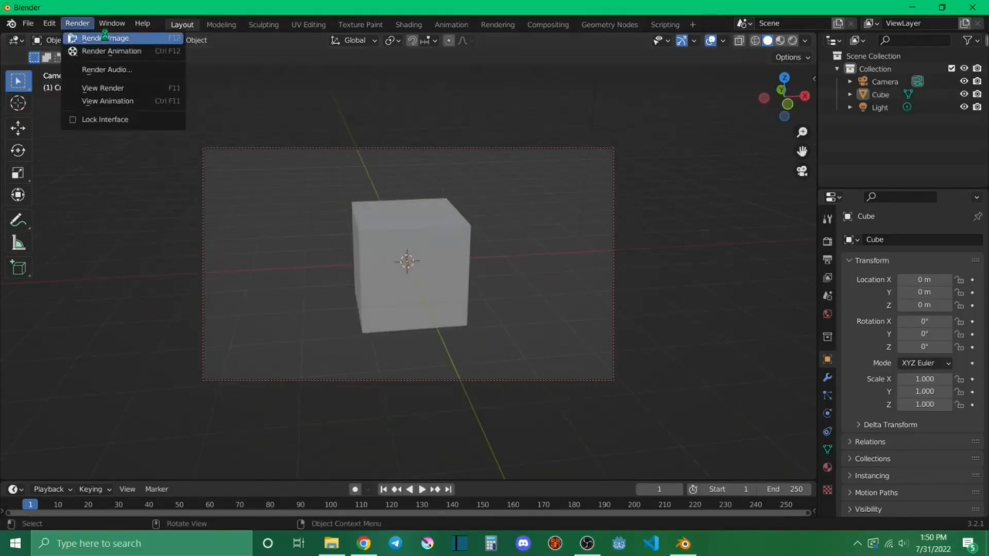
{"action": "left_click", "coordinate": [103, 35]}
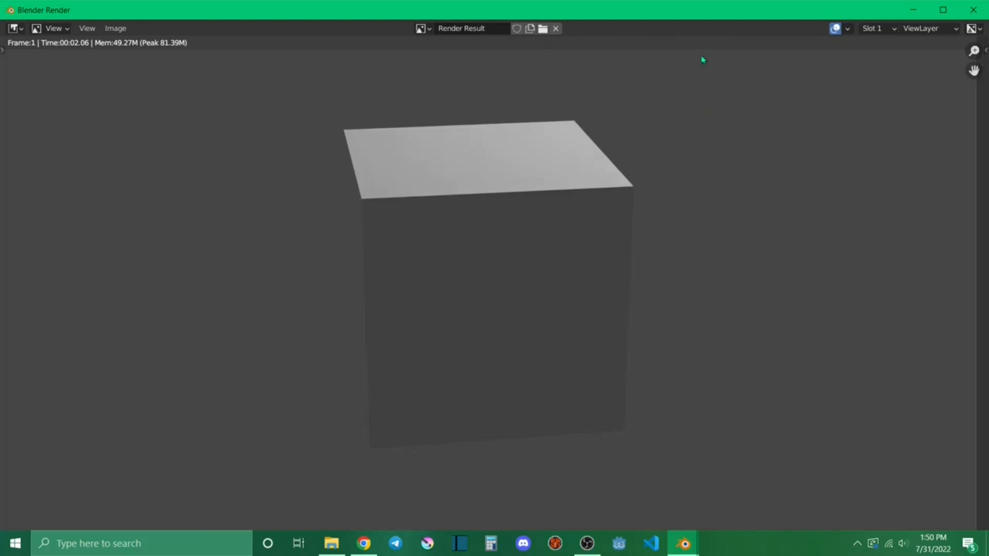
{"action": "left_click", "coordinate": [972, 10]}
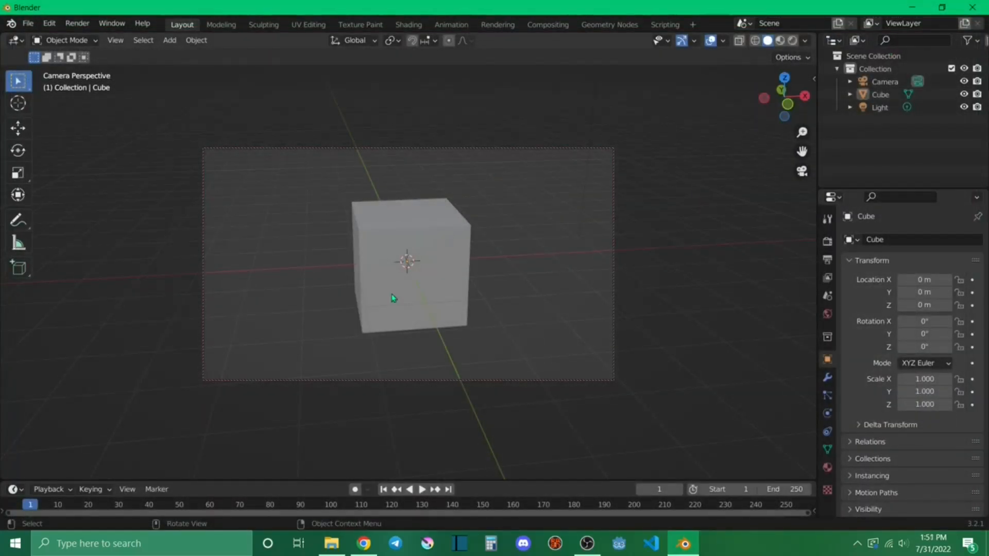
{"action": "left_click", "coordinate": [802, 171]}
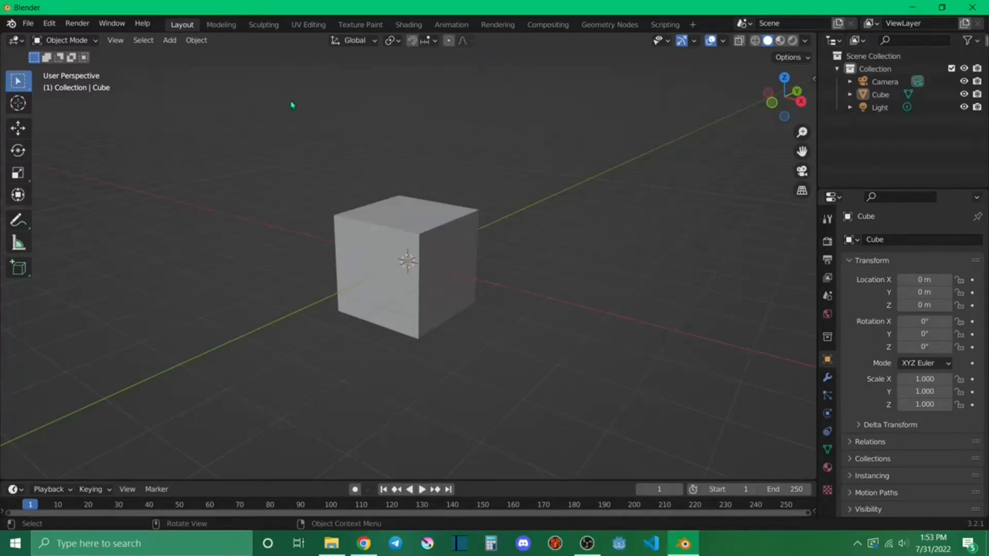
- Open the UV Editing workspace and narrow the UV editor to enlarge the 3D viewport
{"action": "left_click", "coordinate": [310, 25]}
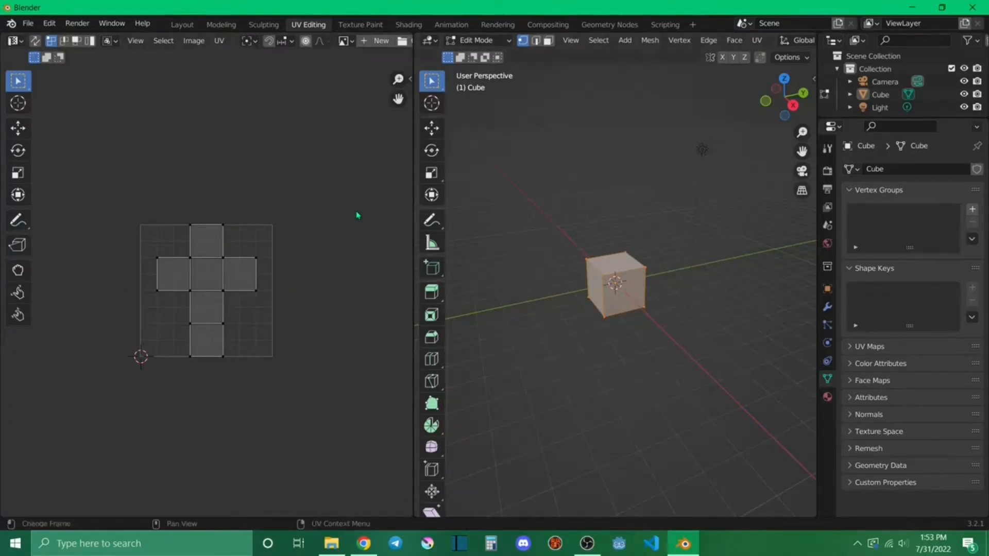
{"action": "left_click_drag", "start_coordinate": [413, 198], "coordinate": [270, 200]}
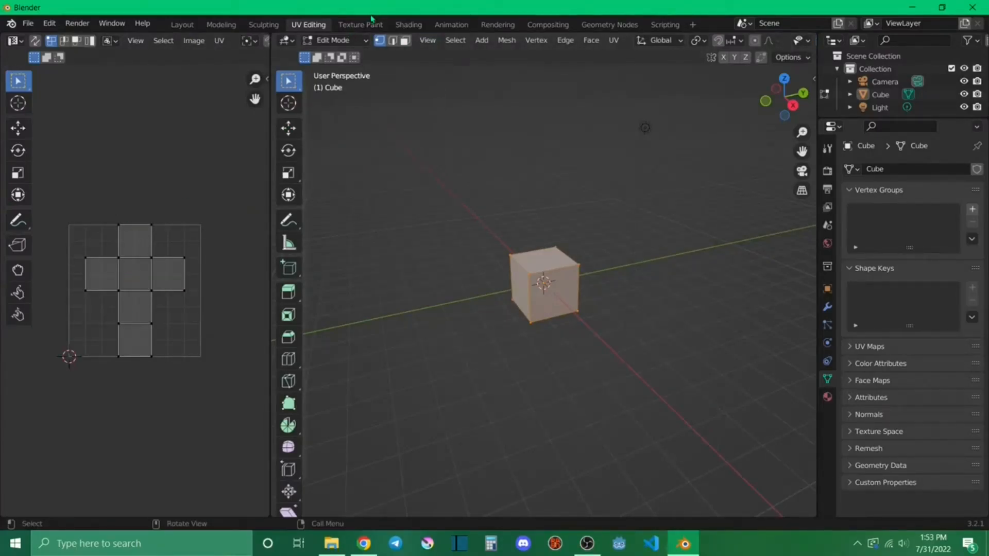
- Open the Shading workspace and examine the node setup of the cube's material
{"action": "left_click", "coordinate": [409, 25]}
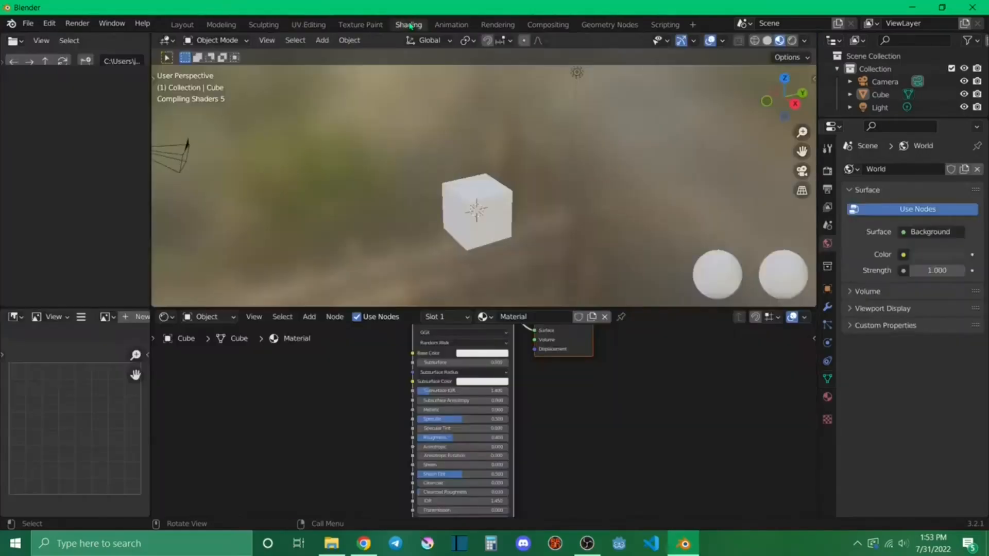
{"action": "scroll", "coordinate": [536, 392], "scroll_direction": "down", "scroll_amount": 3}
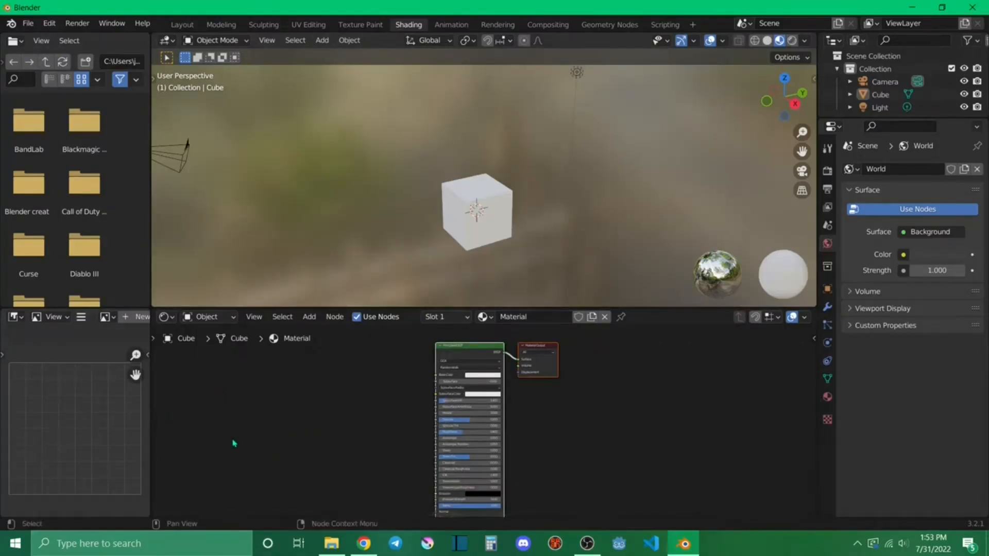
{"action": "scroll", "coordinate": [411, 424], "scroll_direction": "up", "scroll_amount": 1}
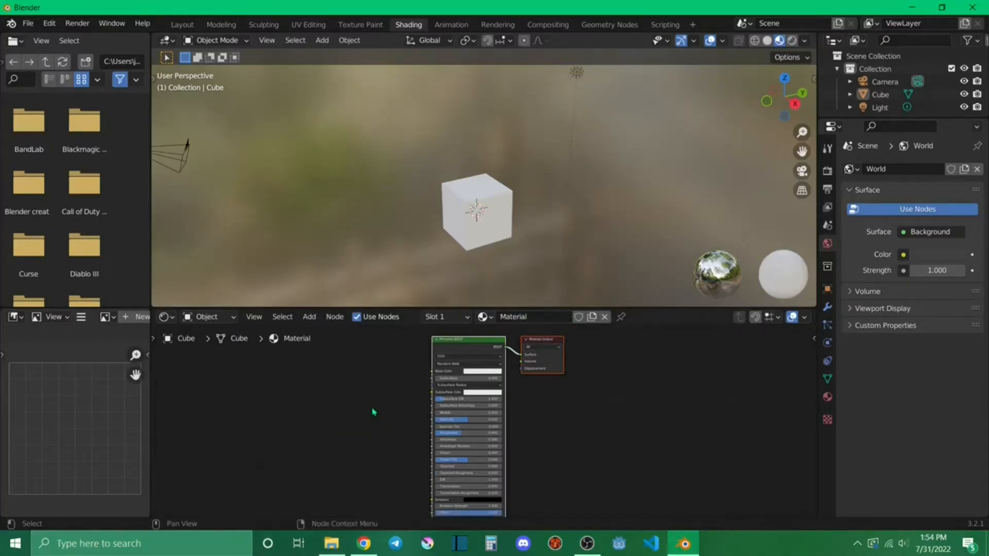
- Add low poly pallet 1.jpg from the blender pallets folder to the cube's material as an image texture node
{"action": "left_click", "coordinate": [331, 543]}
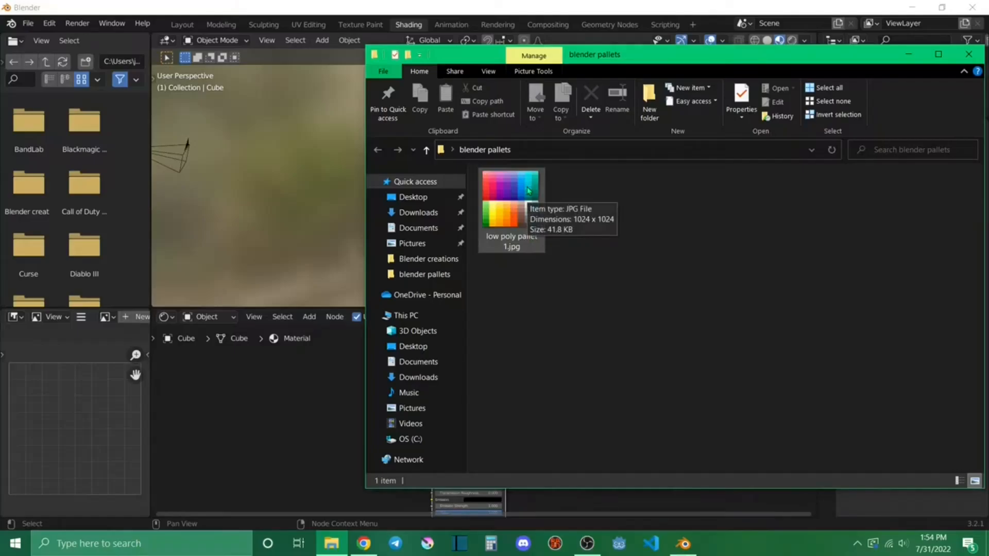
{"action": "left_click_drag", "start_coordinate": [496, 205], "coordinate": [275, 427]}
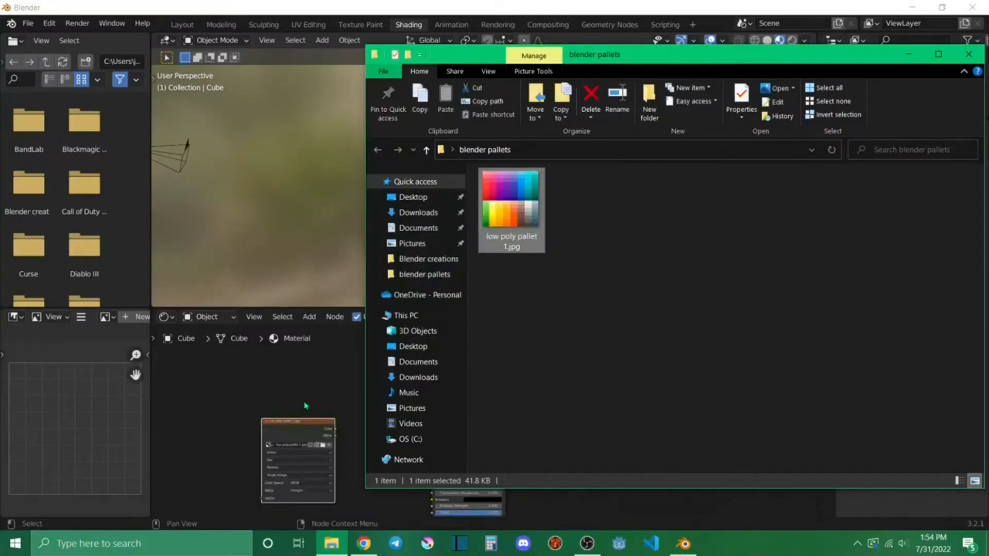
{"action": "left_click", "coordinate": [908, 54]}
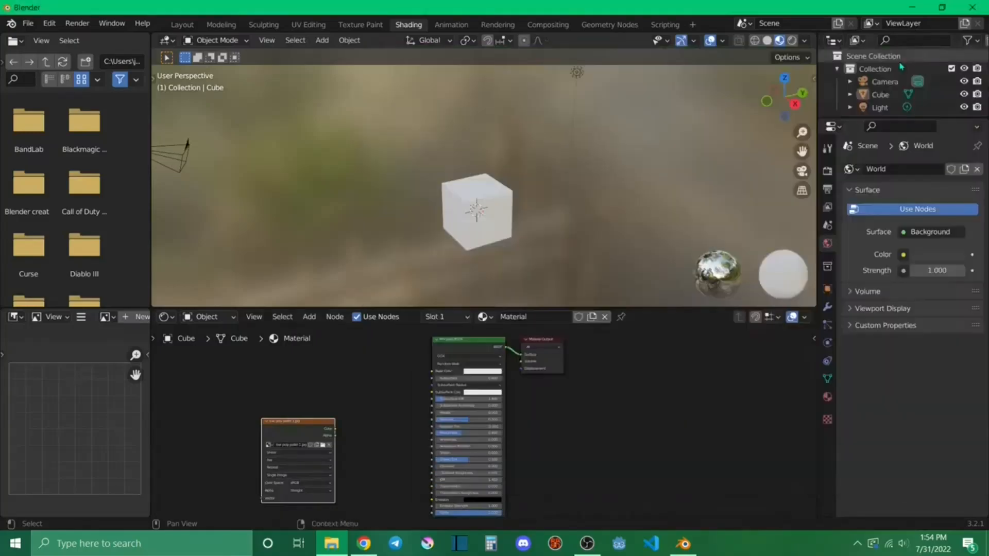
- Set the interpolation of the low poly pallet 1.jpg texture node to Closest
{"action": "scroll", "coordinate": [359, 433], "scroll_direction": "up", "scroll_amount": 6}
{"action": "middle_click_drag", "start_coordinate": [287, 462], "coordinate": [412, 394]}
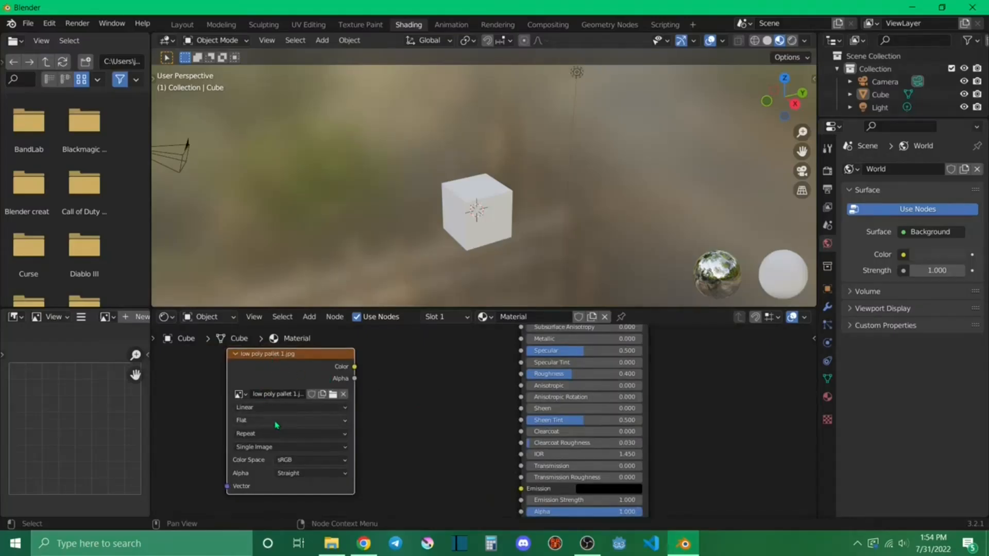
{"action": "left_click", "coordinate": [344, 408]}
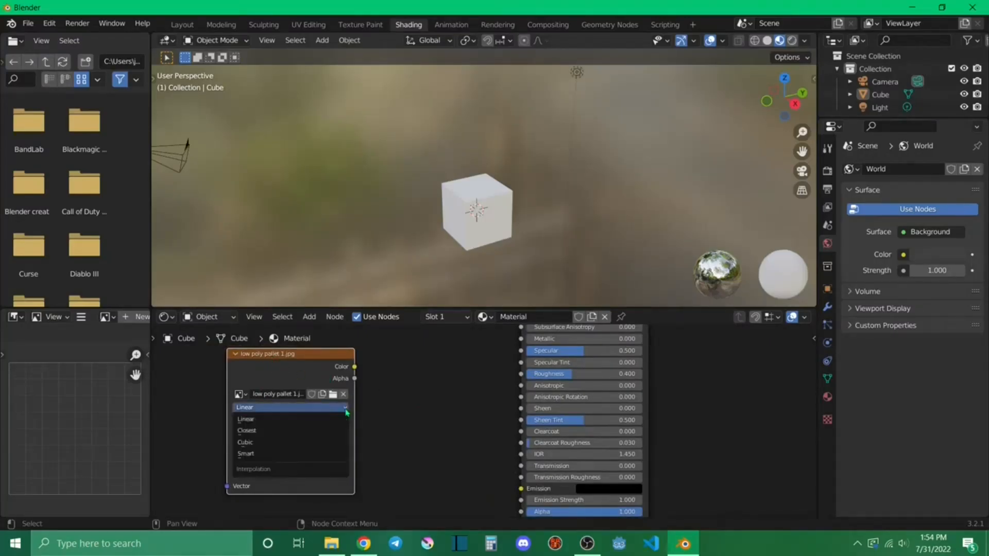
{"action": "left_click", "coordinate": [303, 431]}
- Connect the image texture node's Color output to the Base Color input of the Principled BSDF
{"action": "scroll", "coordinate": [401, 412], "scroll_direction": "down", "scroll_amount": 2}
{"action": "middle_click_drag", "start_coordinate": [424, 371], "coordinate": [392, 410]}
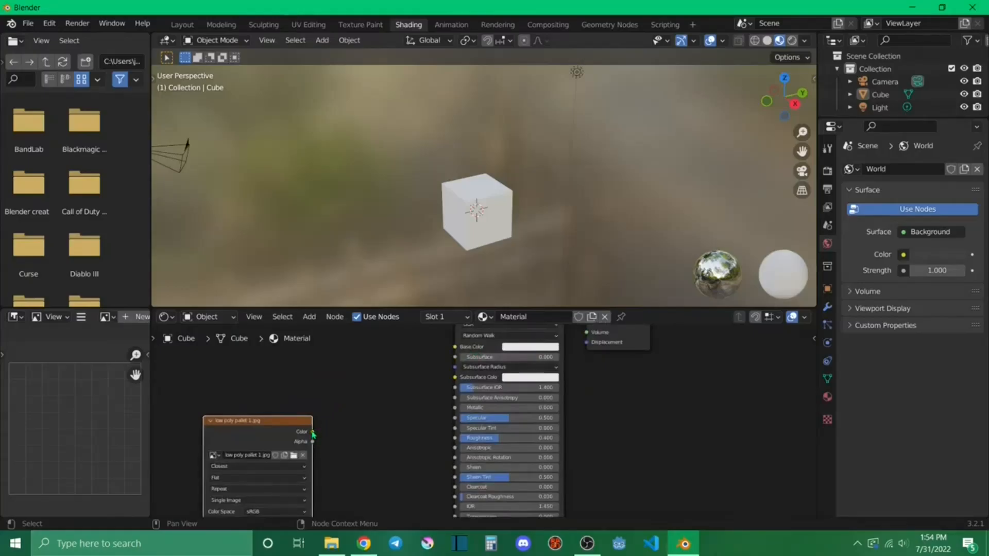
{"action": "left_click_drag", "start_coordinate": [313, 433], "coordinate": [455, 362]}
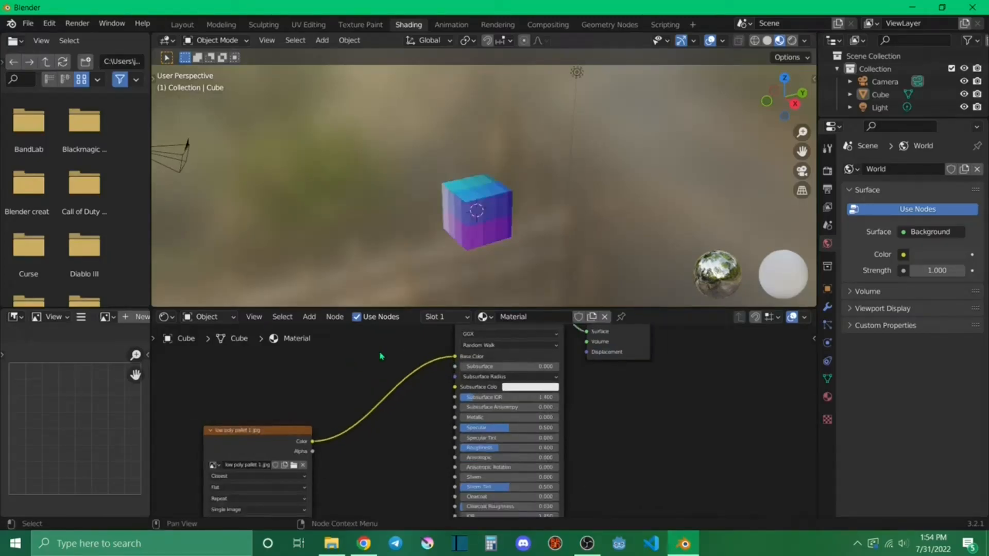
{"action": "scroll", "coordinate": [382, 356], "scroll_direction": "down", "scroll_amount": 1}
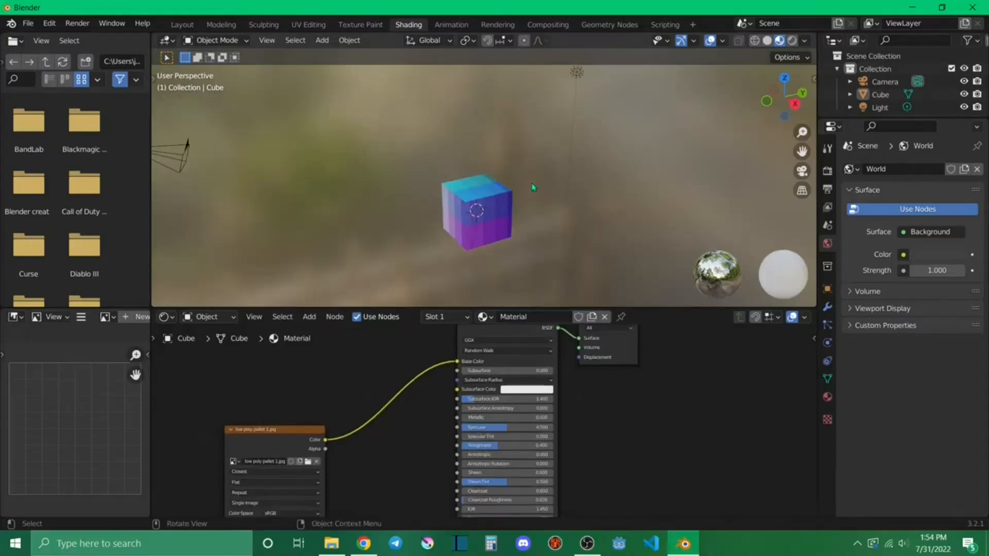
{"action": "scroll", "coordinate": [359, 341], "scroll_direction": "down", "scroll_amount": 2}
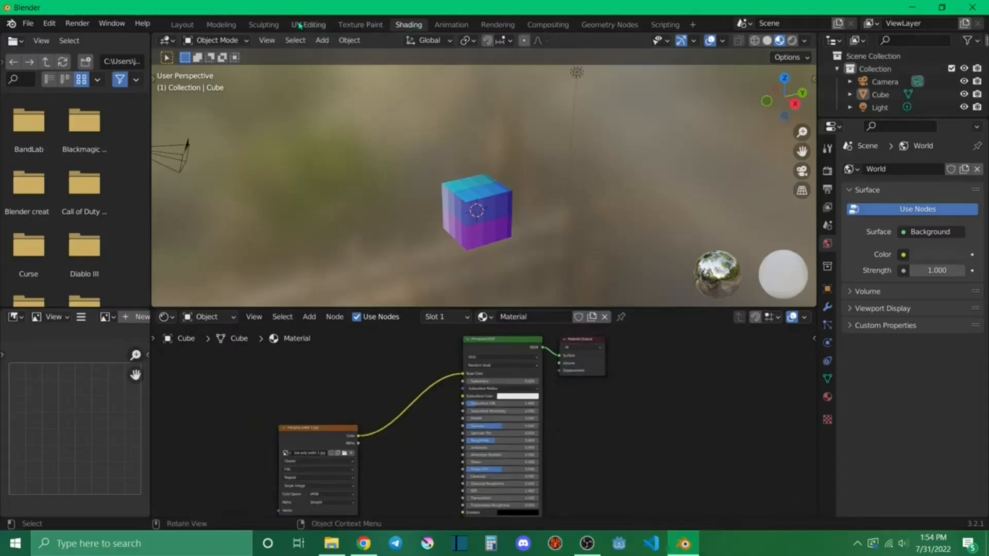
- Display low poly pallet 1.jpg in the image editor of the Shading workspace
{"action": "left_click", "coordinate": [107, 317]}
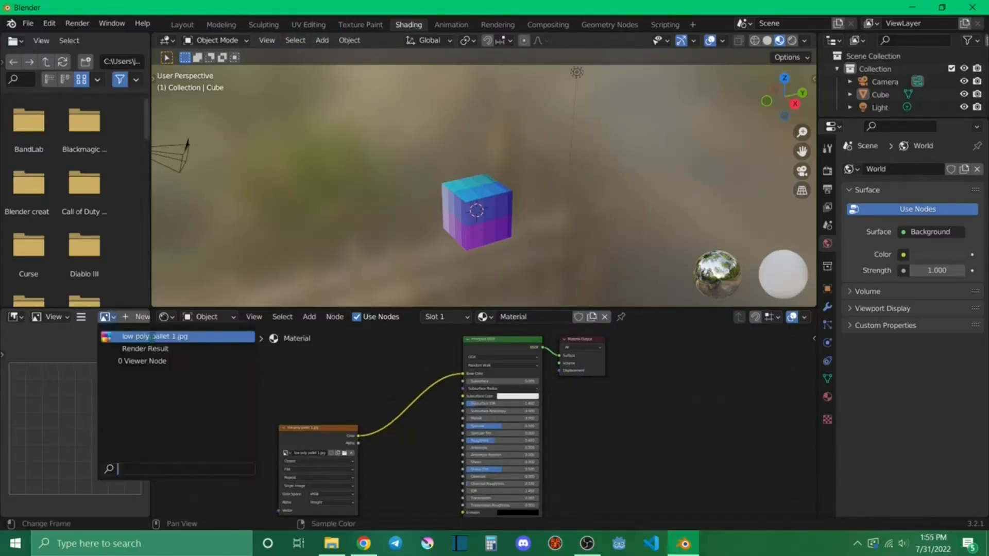
{"action": "left_click", "coordinate": [152, 337]}
{"action": "scroll", "coordinate": [91, 404], "scroll_direction": "down", "scroll_amount": 3}
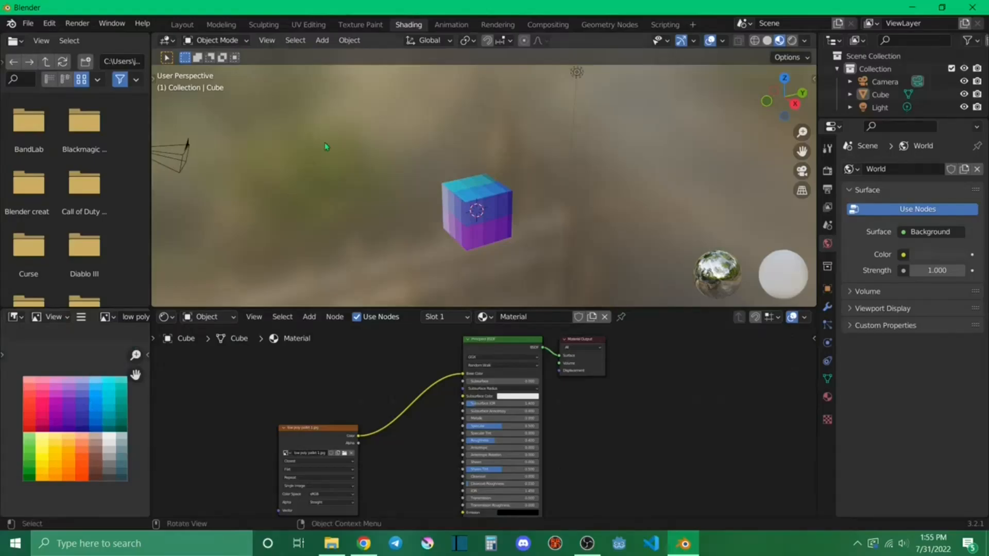
- Open the UV Editing workspace, switch the cube to face selection and deselect all its faces
{"action": "left_click", "coordinate": [305, 25]}
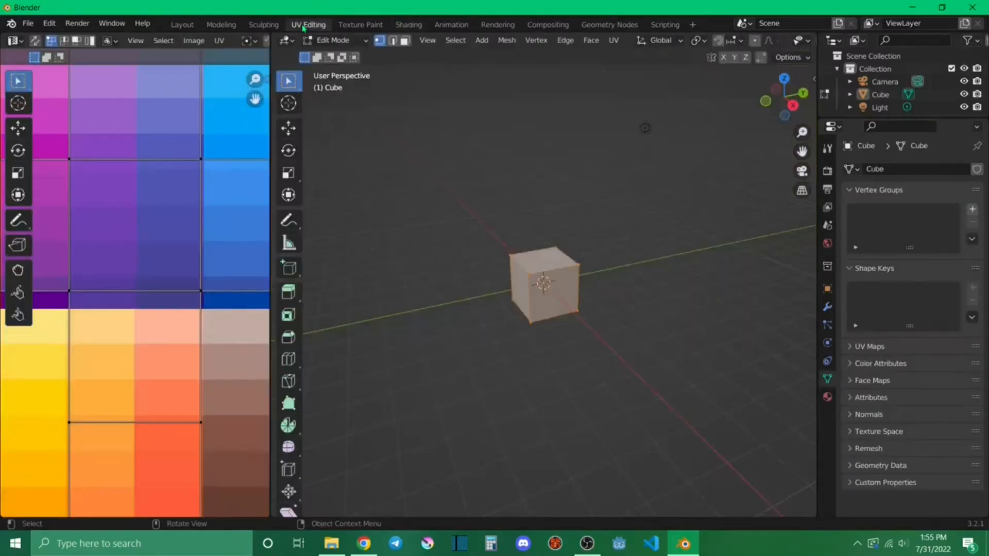
{"action": "scroll", "coordinate": [156, 211], "scroll_direction": "down", "scroll_amount": 6}
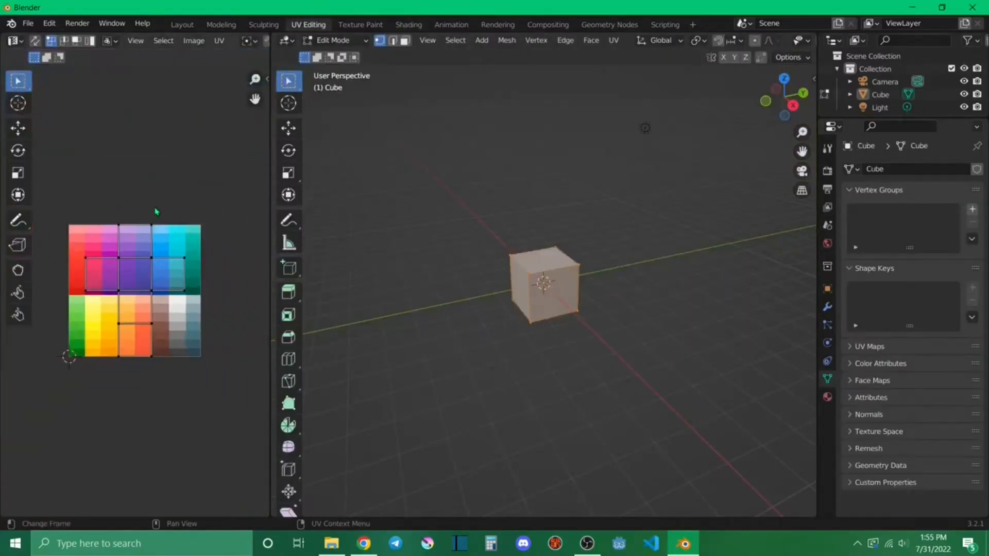
{"action": "left_click", "coordinate": [407, 42]}
{"action": "left_click", "coordinate": [423, 193]}
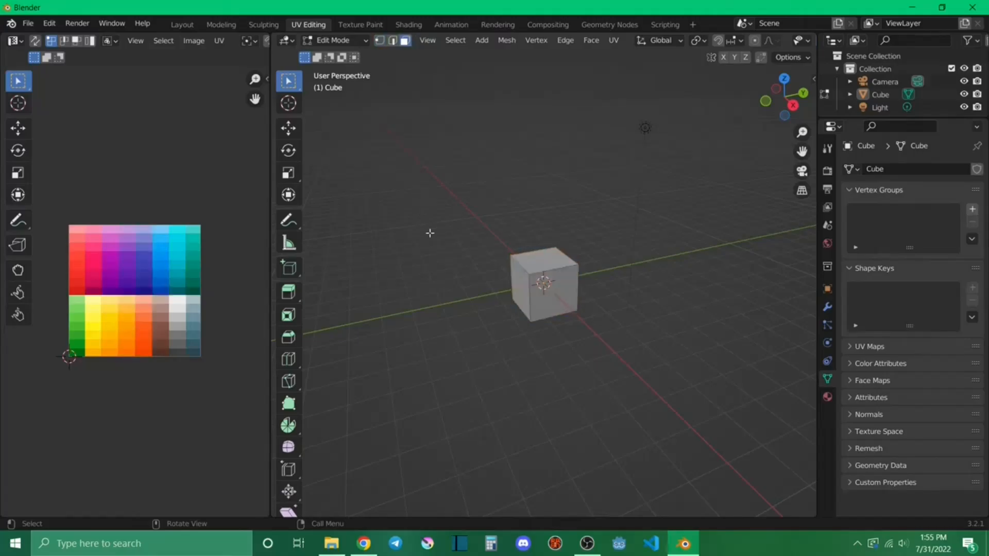
- Select the cube's top face and scale its UVs down to fit within one palette color swatch
{"action": "left_click", "coordinate": [540, 260]}
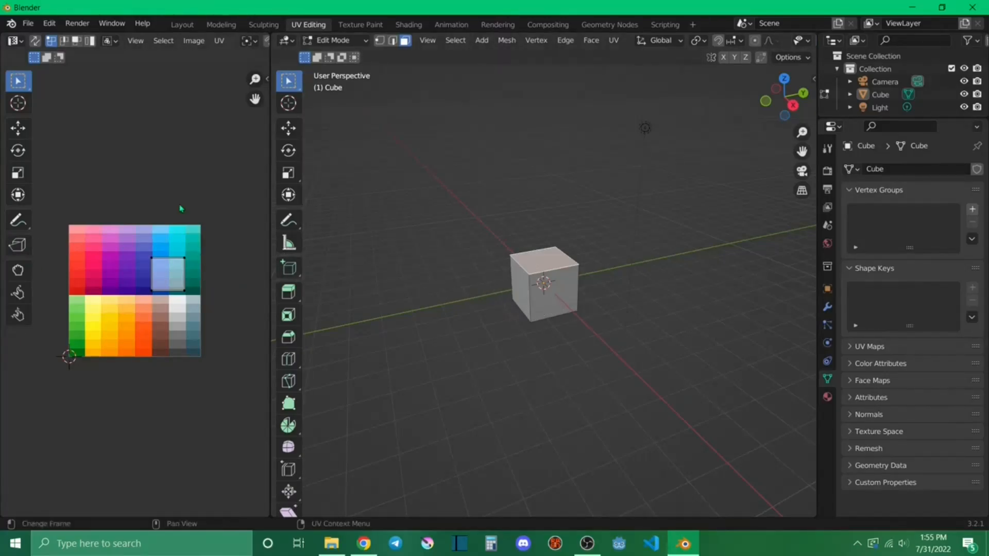
{"action": "key", "text": "a"}
{"action": "key", "text": "s"}
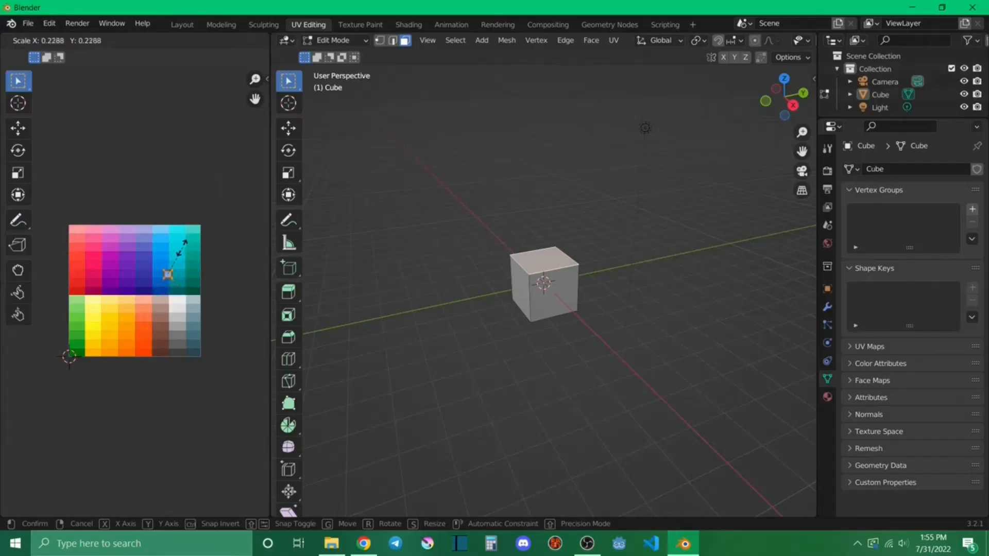
{"action": "left_click", "coordinate": [179, 256]}
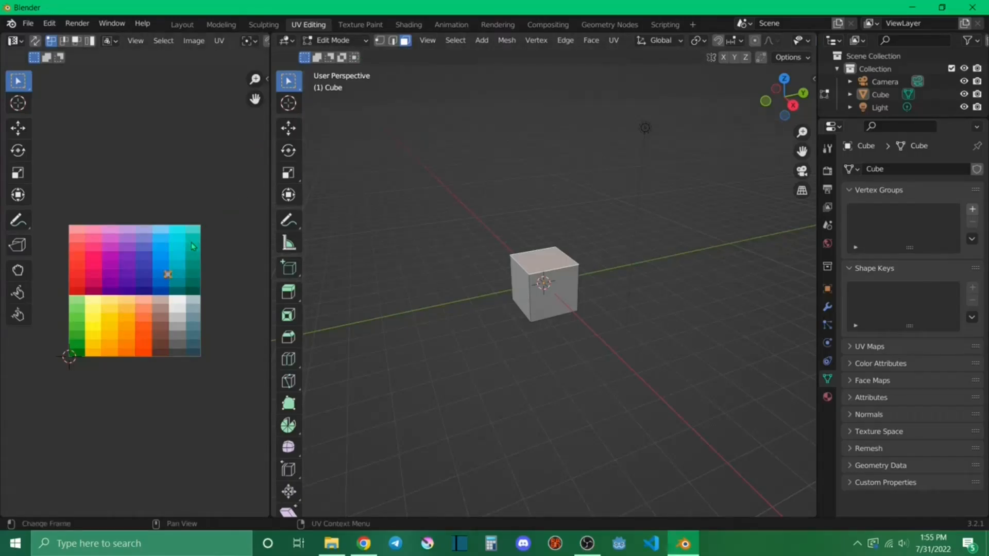
- Move the top face's UVs onto the indigo swatch of the palette, and reselect that face in the viewport
{"action": "key", "text": "g"}
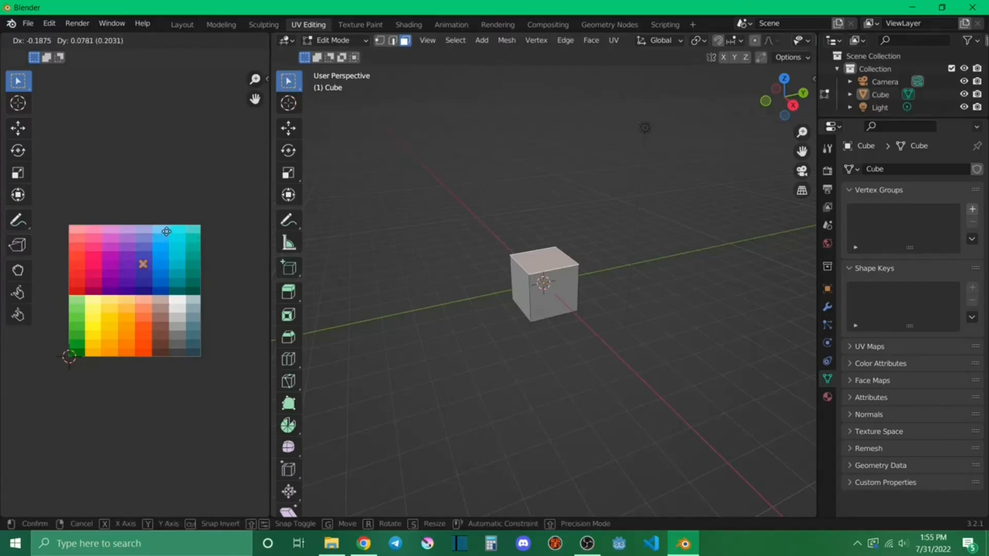
{"action": "left_click", "coordinate": [166, 232]}
{"action": "left_click", "coordinate": [351, 237]}
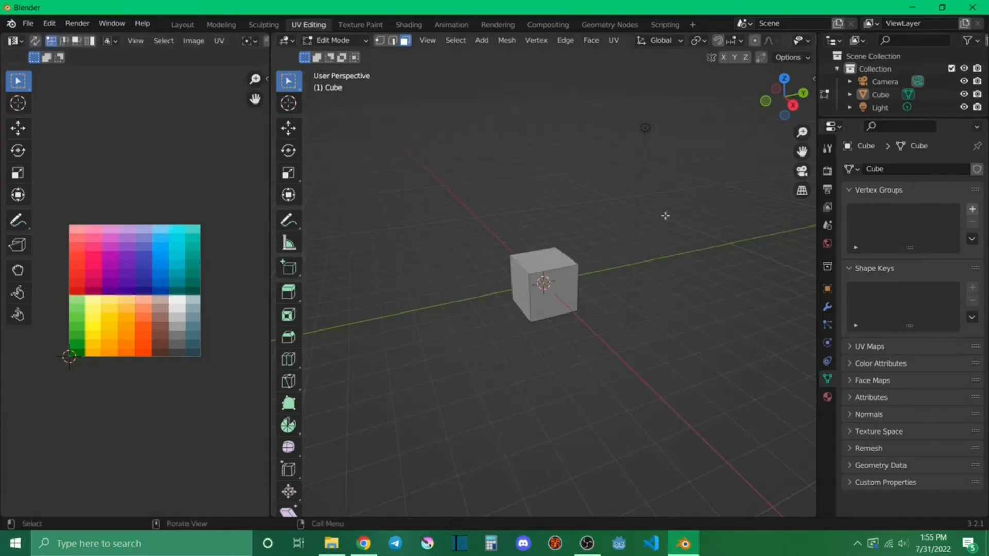
{"action": "left_click", "coordinate": [542, 255]}
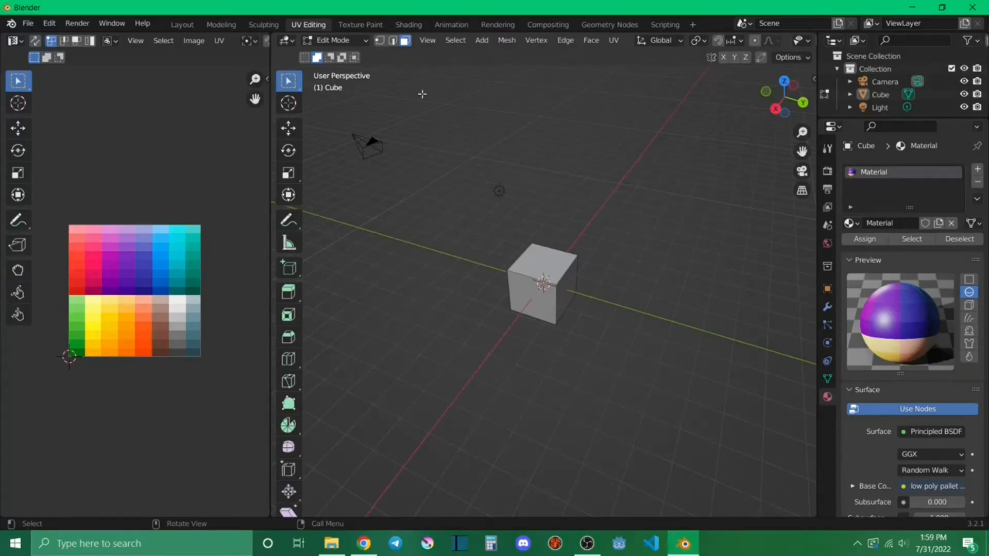
- Open the Texture Paint workspace and examine the cube's applied color from another angle
{"action": "left_click", "coordinate": [361, 24]}
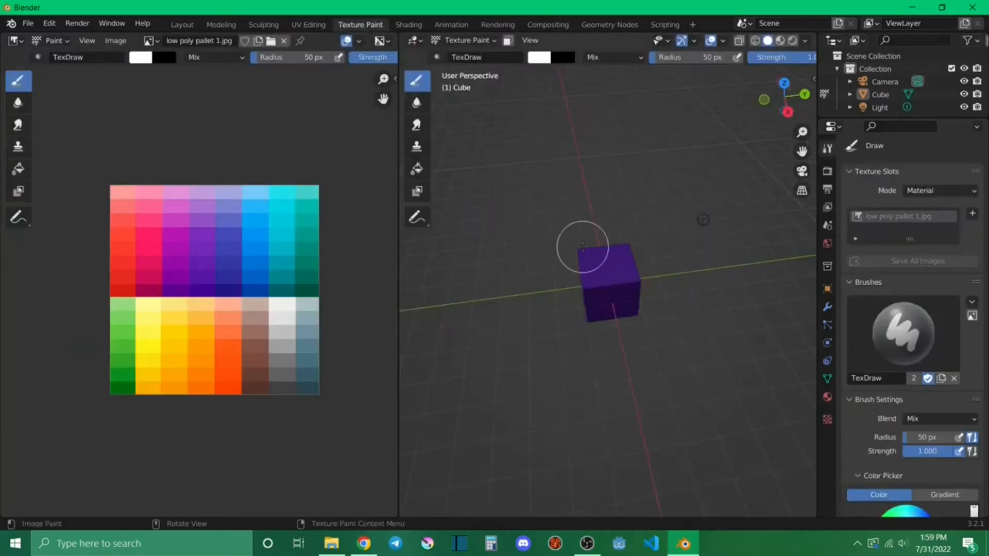
{"action": "middle_click_drag", "start_coordinate": [514, 353], "coordinate": [541, 307]}
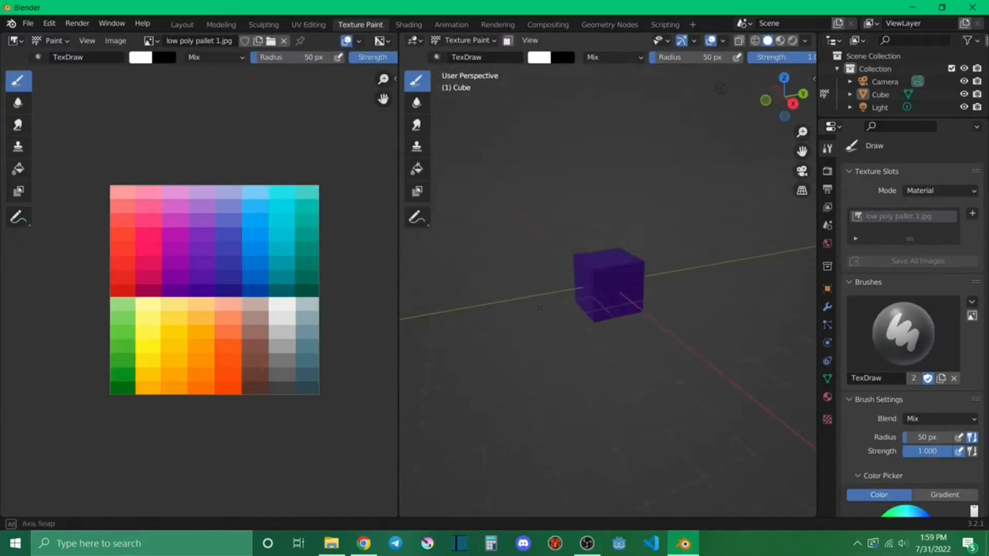
- Return to the UV Editing workspace, select the whole cube and move its UVs onto the orange-red swatch of the palette
{"action": "left_click", "coordinate": [309, 25]}
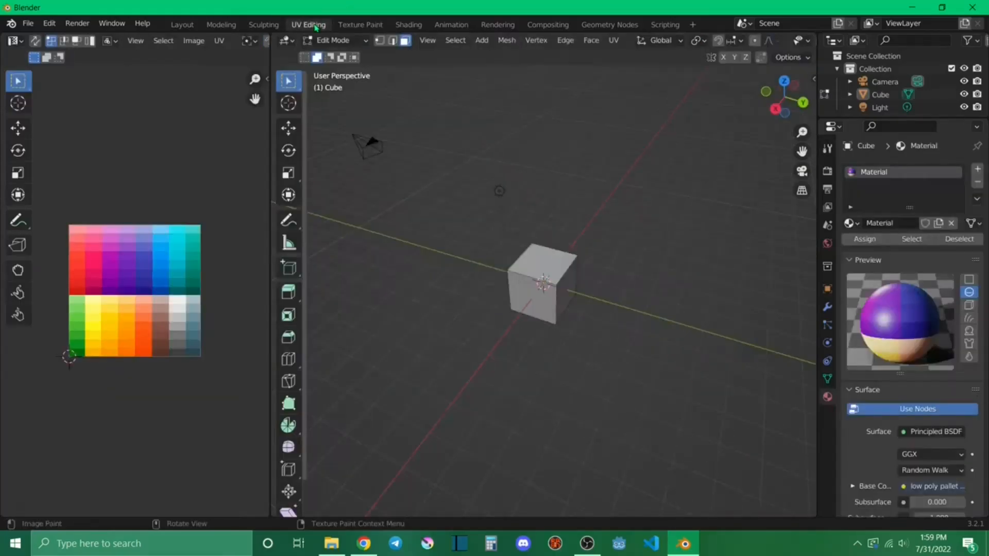
{"action": "left_click_drag", "start_coordinate": [474, 173], "coordinate": [608, 408]}
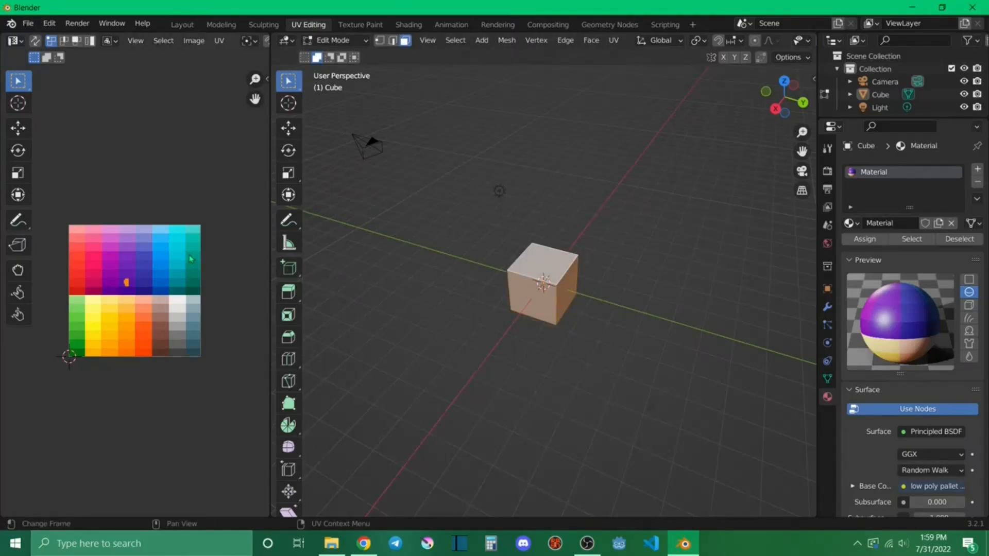
{"action": "key", "text": "g"}
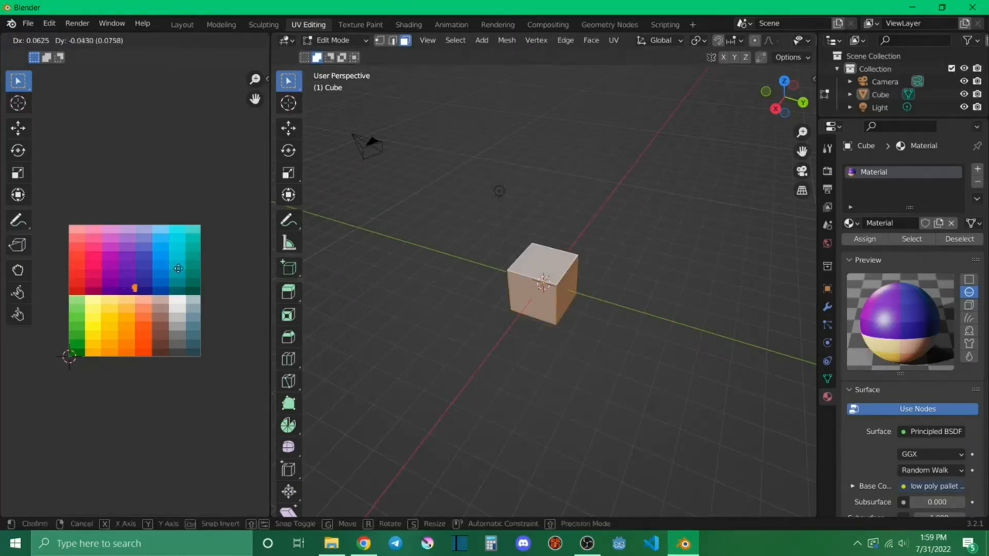
{"action": "left_click", "coordinate": [187, 307]}
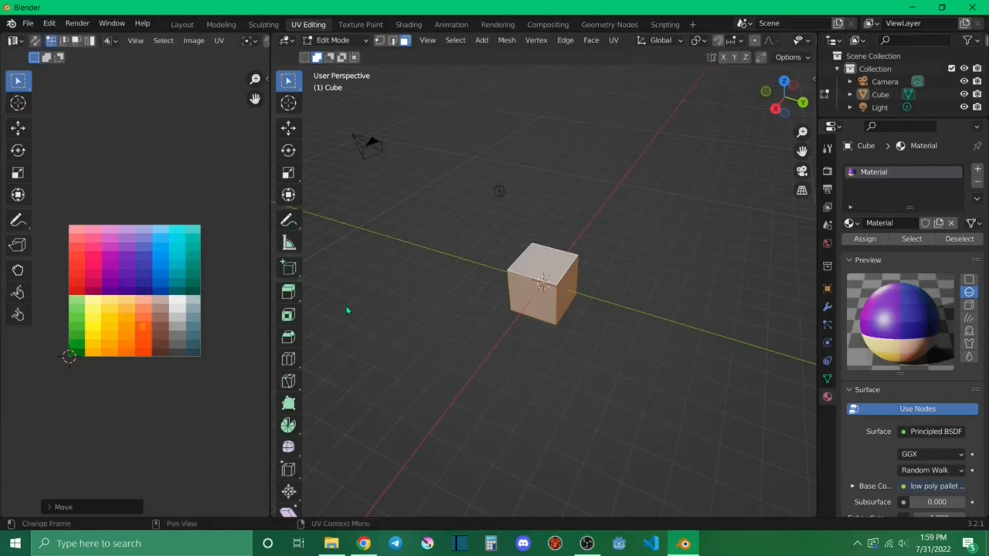
- Open the Texture Paint workspace and narrow the image editor to enlarge the 3D viewport
{"action": "left_click", "coordinate": [360, 25]}
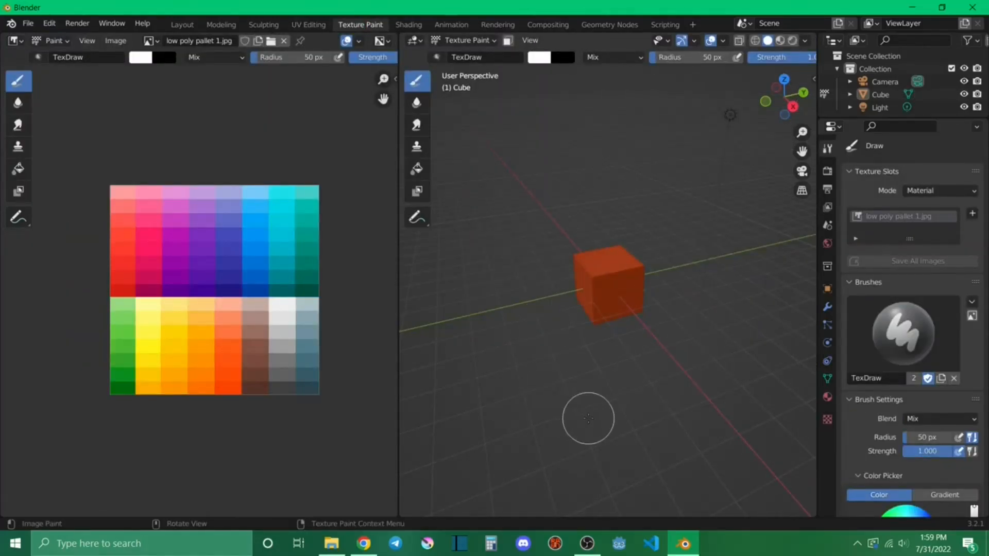
{"action": "left_click_drag", "start_coordinate": [400, 249], "coordinate": [292, 249]}
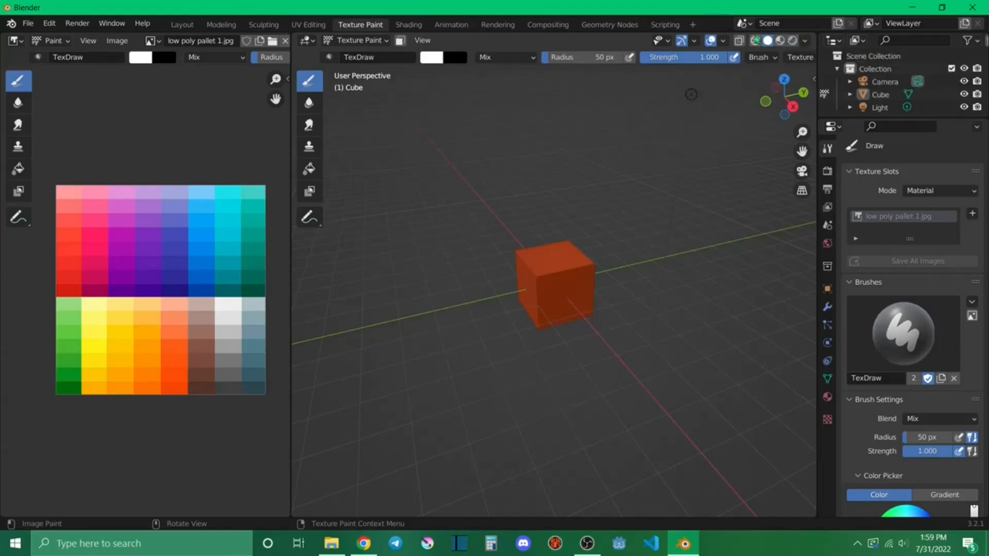
- Enable Cavity in the viewport shading options and increase its Ridge strength
{"action": "left_click", "coordinate": [806, 41]}
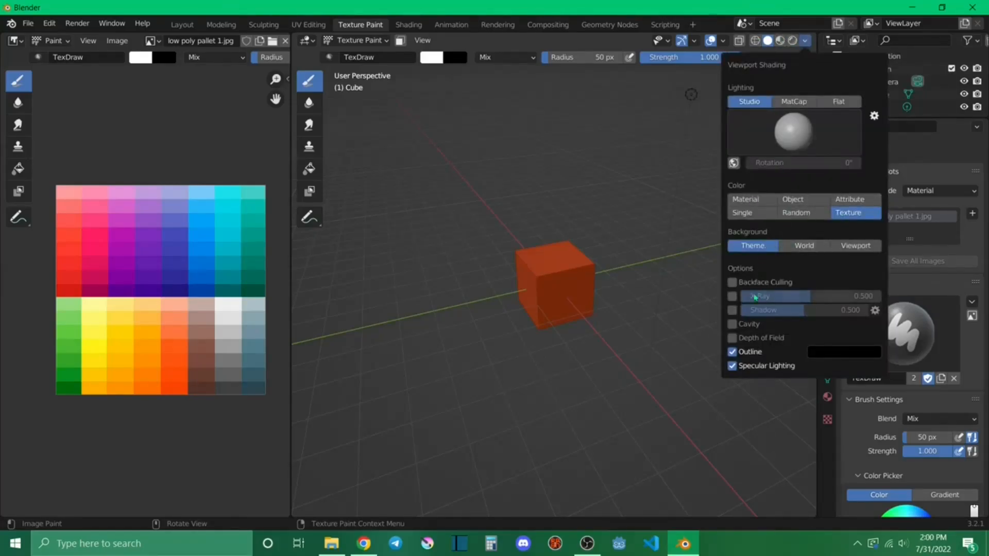
{"action": "left_click", "coordinate": [732, 324]}
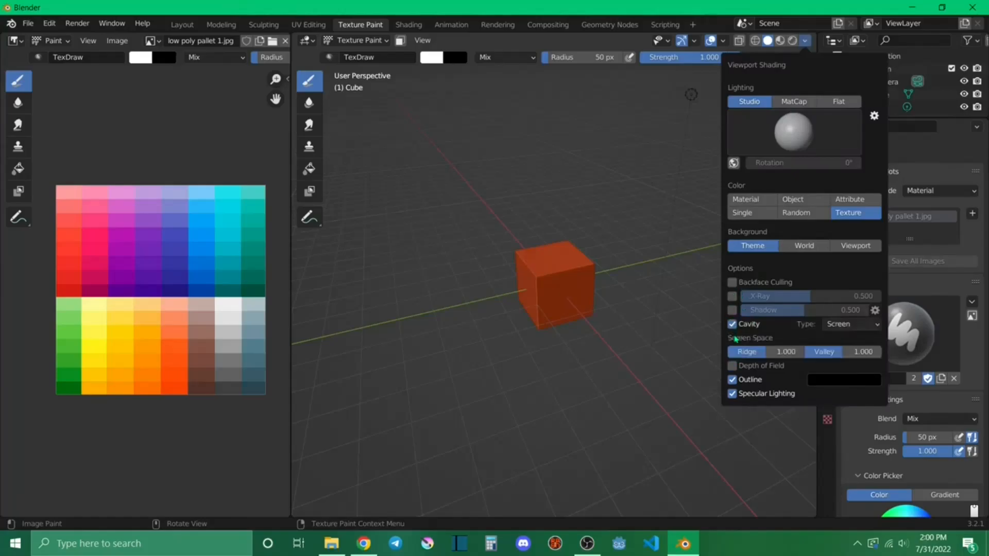
{"action": "left_click_drag", "start_coordinate": [758, 354], "coordinate": [860, 355]}
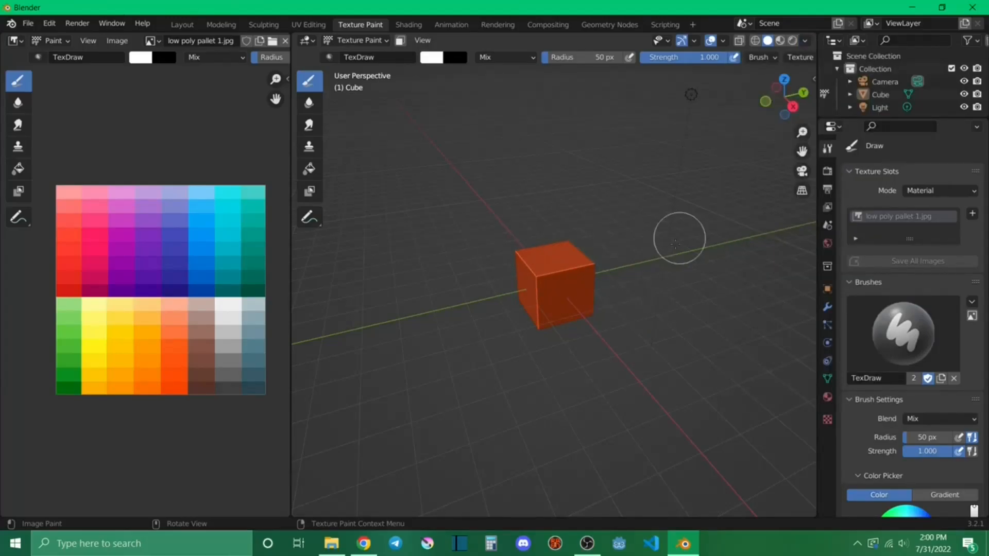
- Preview the cube in rendered viewport shading and return to solid shading
{"action": "left_click", "coordinate": [792, 43]}
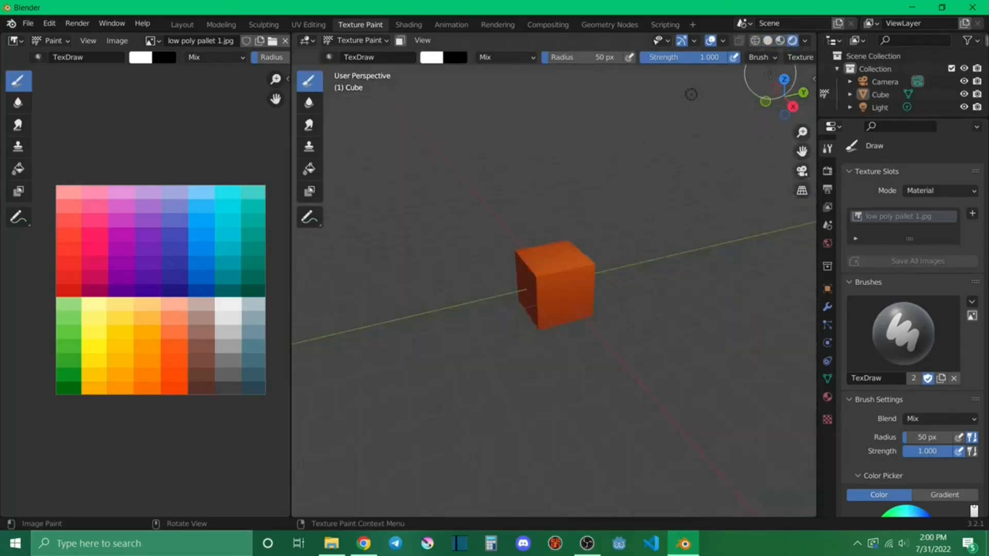
{"action": "left_click", "coordinate": [767, 41]}
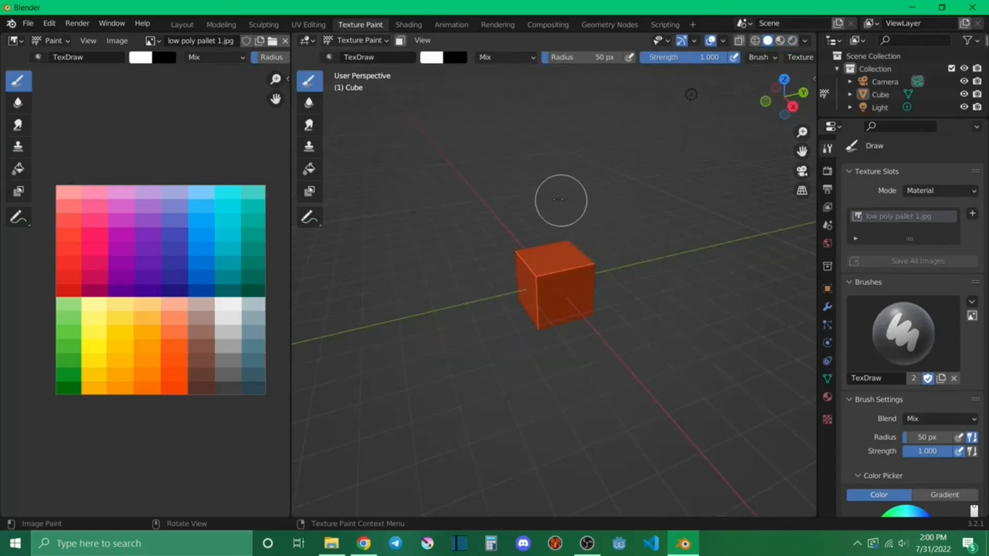